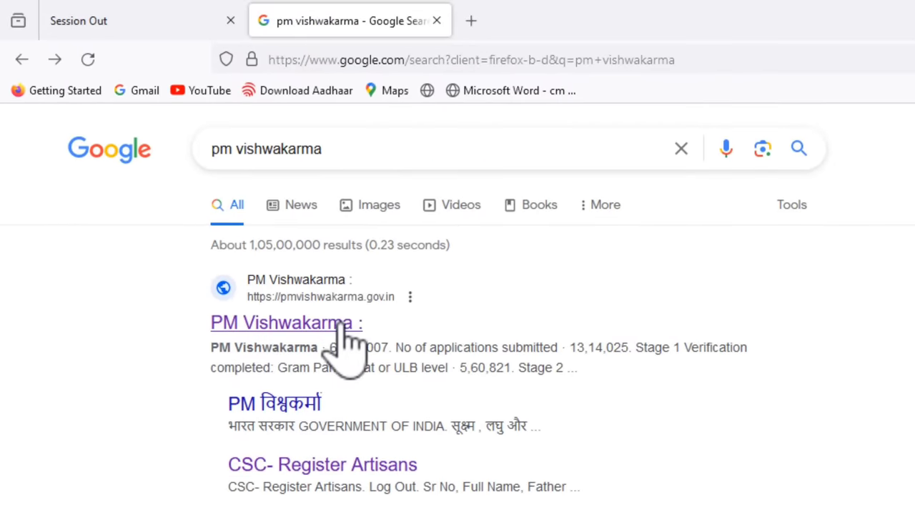
# Step: Open the official PM Vishwakarma site (pmvishwakarma.gov.in) from the Google results
pyautogui.click(344, 325)
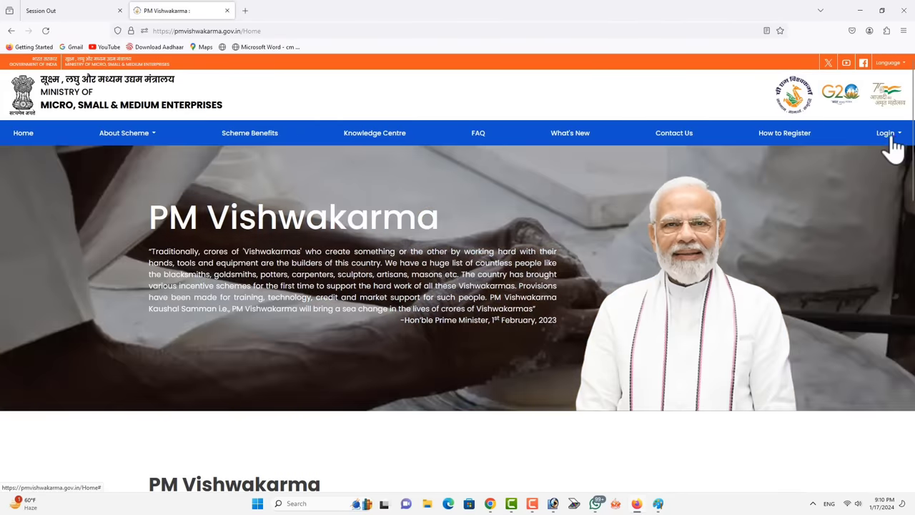
# Step: Go to the CSC - Register Artisans page through the portal's Login and CSC Login menus
pyautogui.click(890, 139)
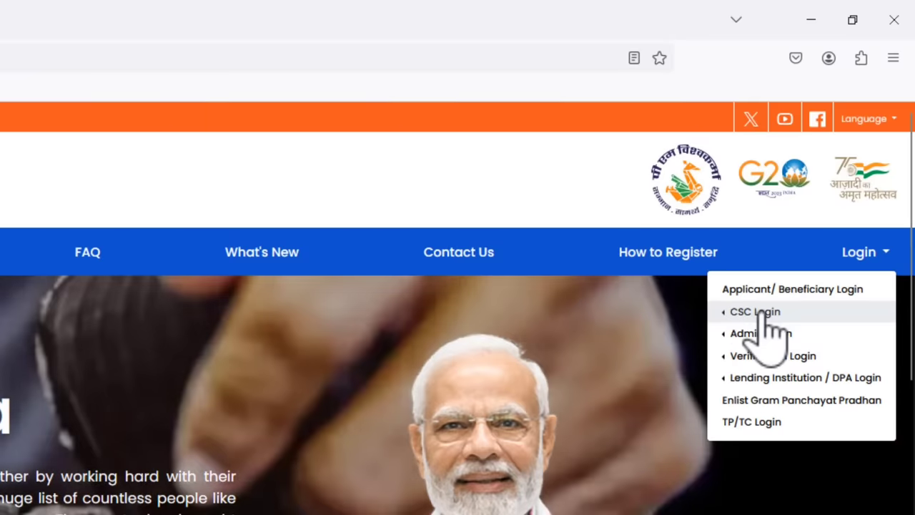
pyautogui.click(759, 308)
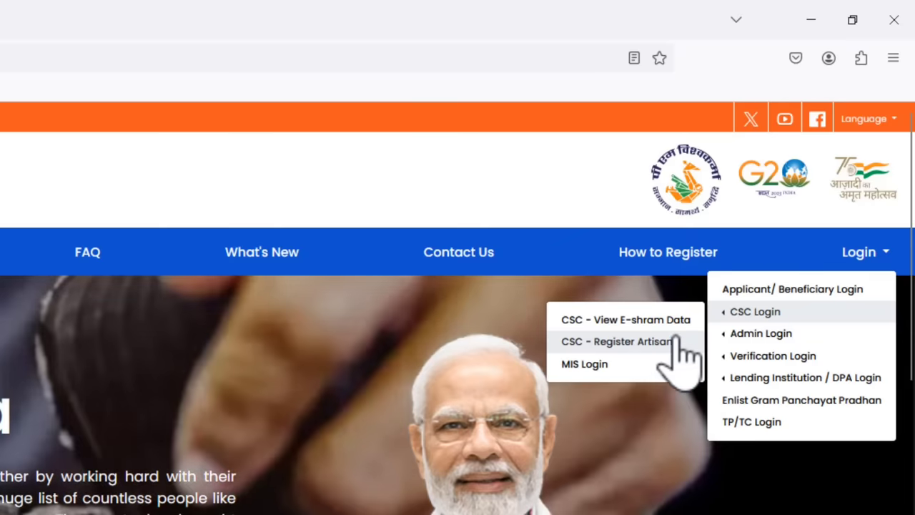
pyautogui.click(656, 341)
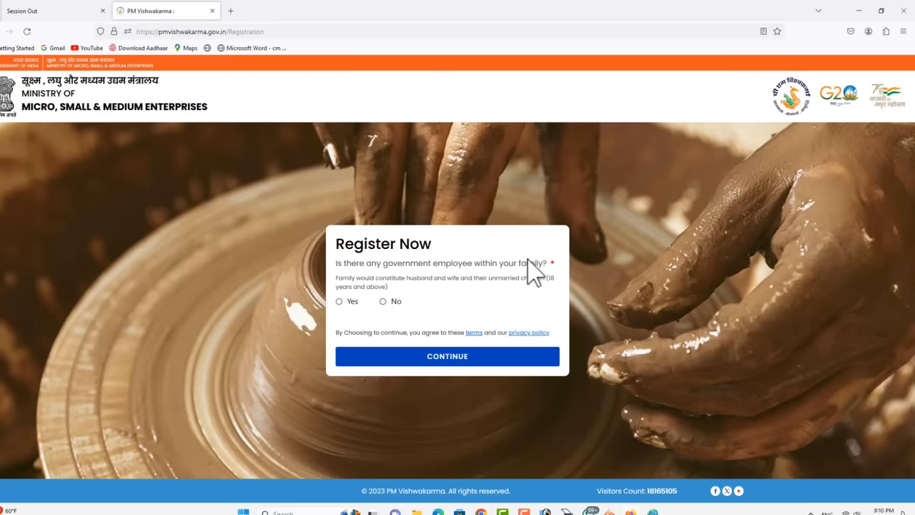
# Step: Answer No to the government-employee and prior-loan questions, then continue to Aadhaar Verification
pyautogui.click(383, 301)
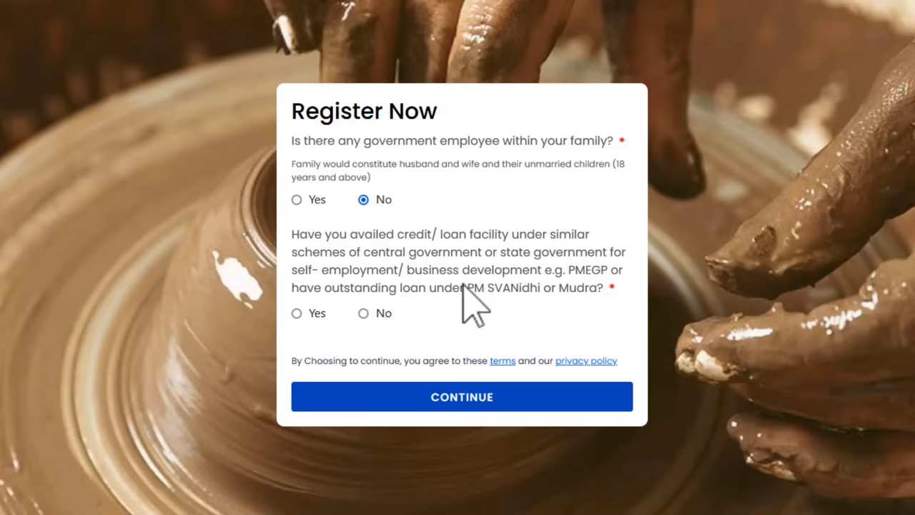
pyautogui.click(364, 314)
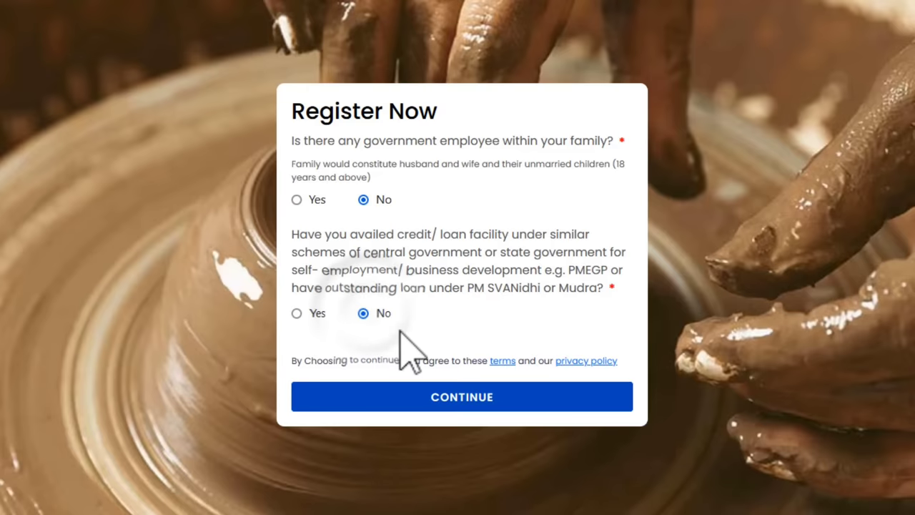
pyautogui.click(411, 397)
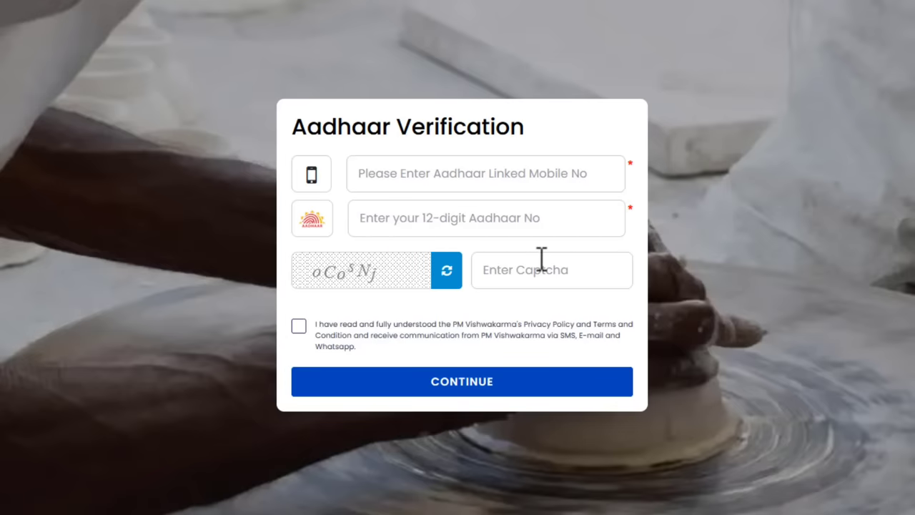
# Step: Accept the terms and verify the applicant's mobile number with the received OTP
pyautogui.click(299, 326)
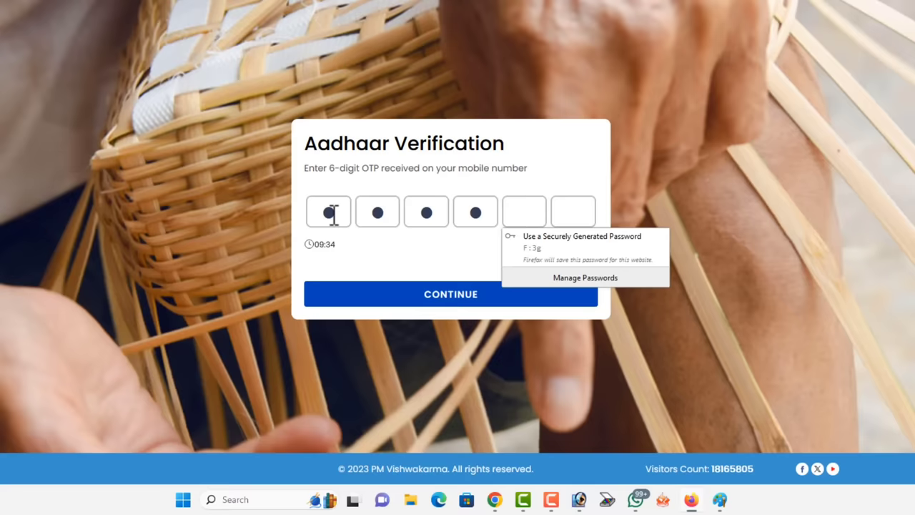
pyautogui.write('00')
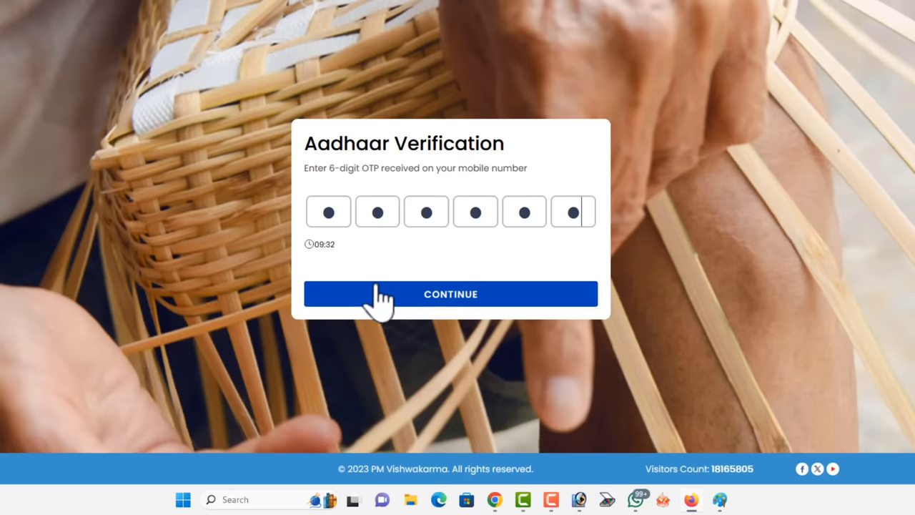
pyautogui.click(416, 290)
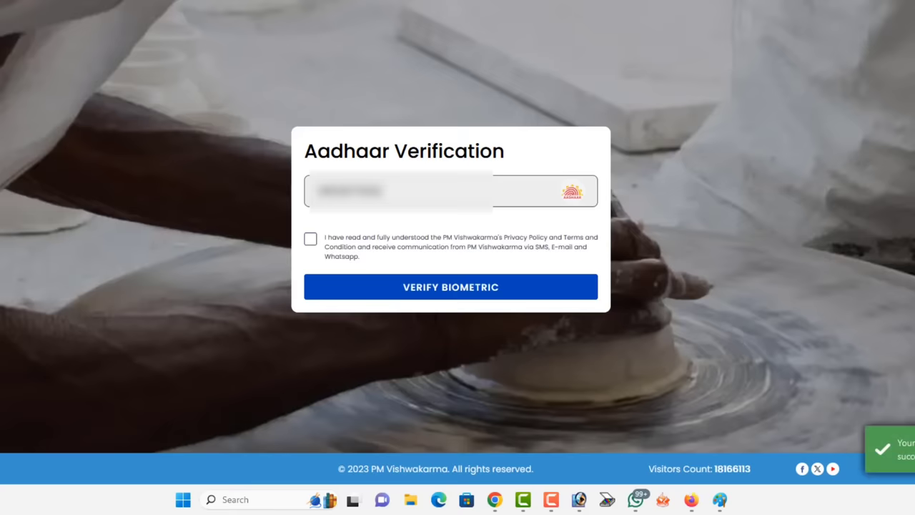
pyautogui.click(310, 239)
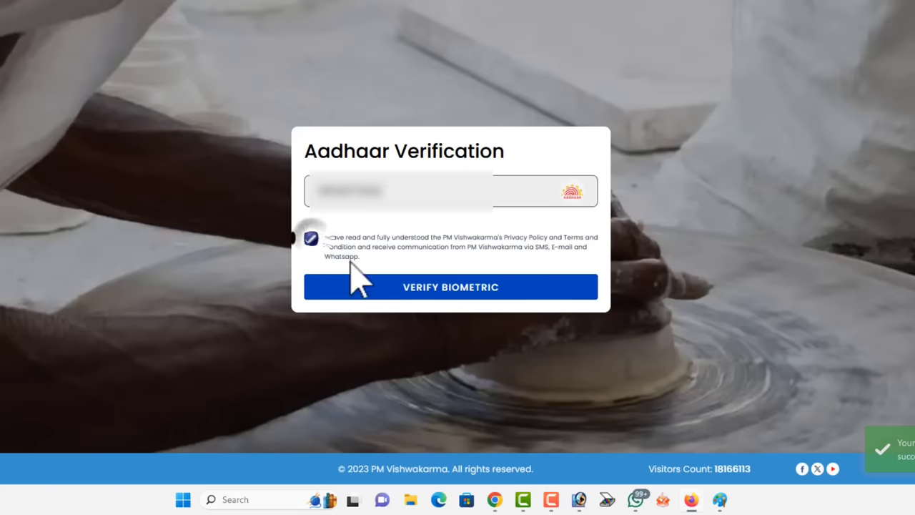
pyautogui.click(450, 296)
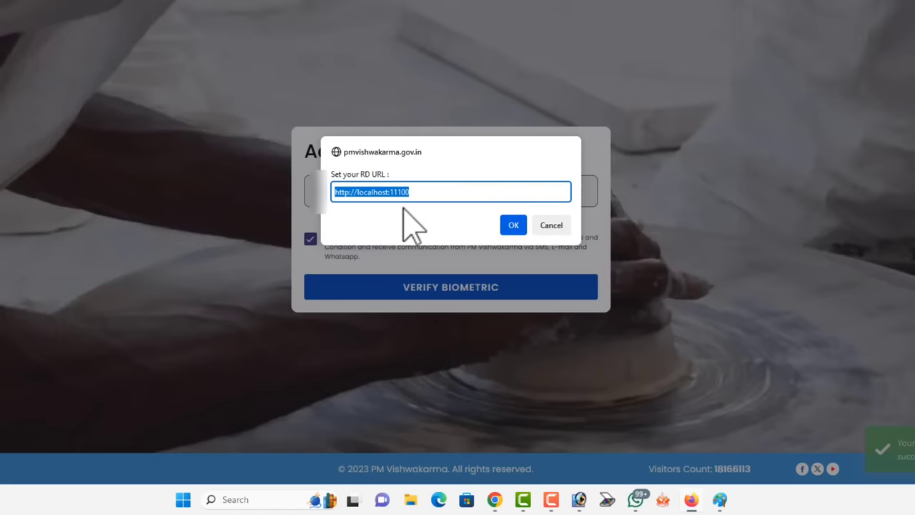
pyautogui.click(513, 224)
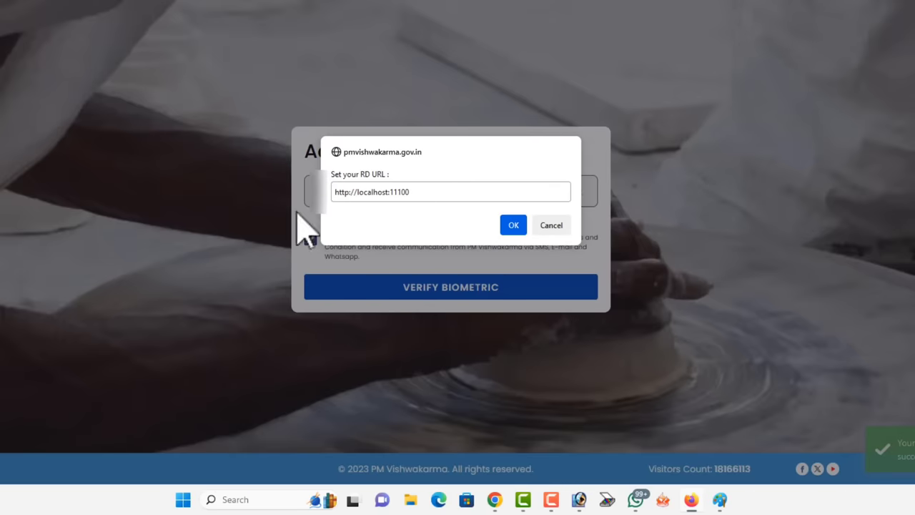
pyautogui.click(512, 224)
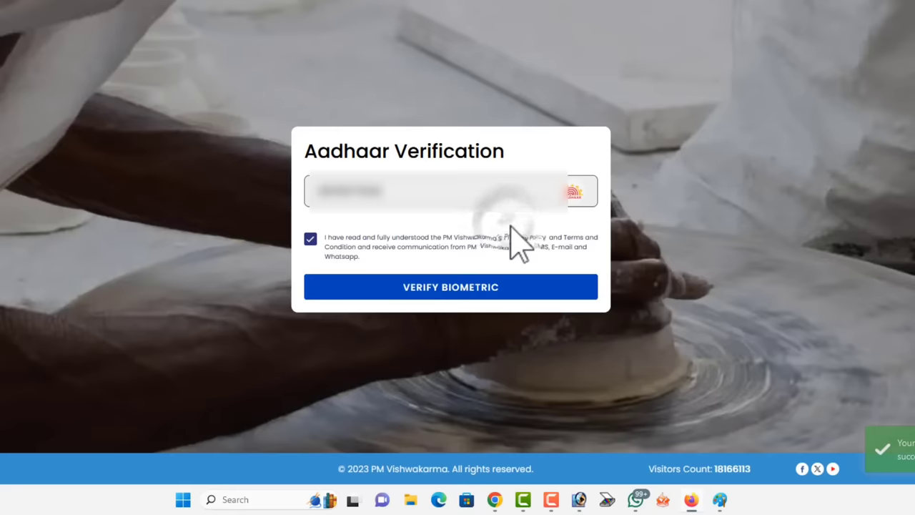
# Step: Retry the biometric scan repeatedly, confirming the RD URL and dismissing the site's messages
pyautogui.click(471, 286)
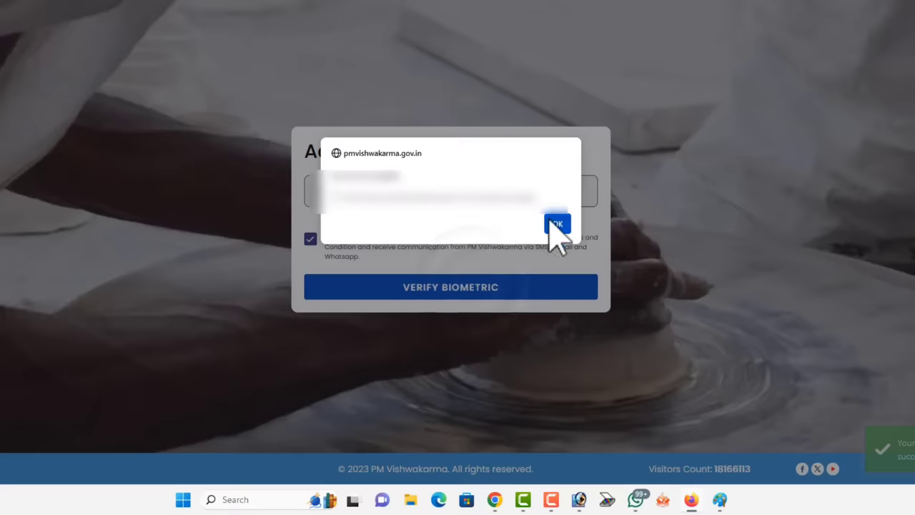
pyautogui.click(558, 222)
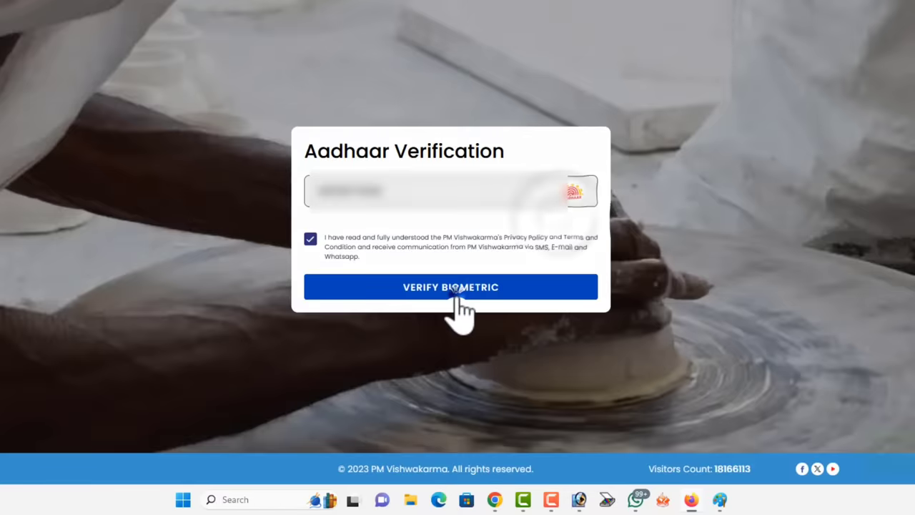
pyautogui.click(457, 293)
pyautogui.click(515, 235)
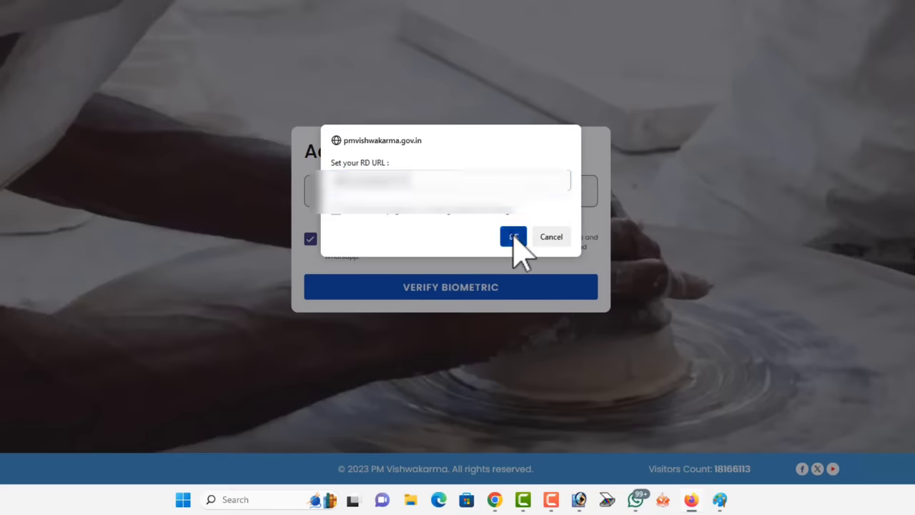
pyautogui.click(466, 293)
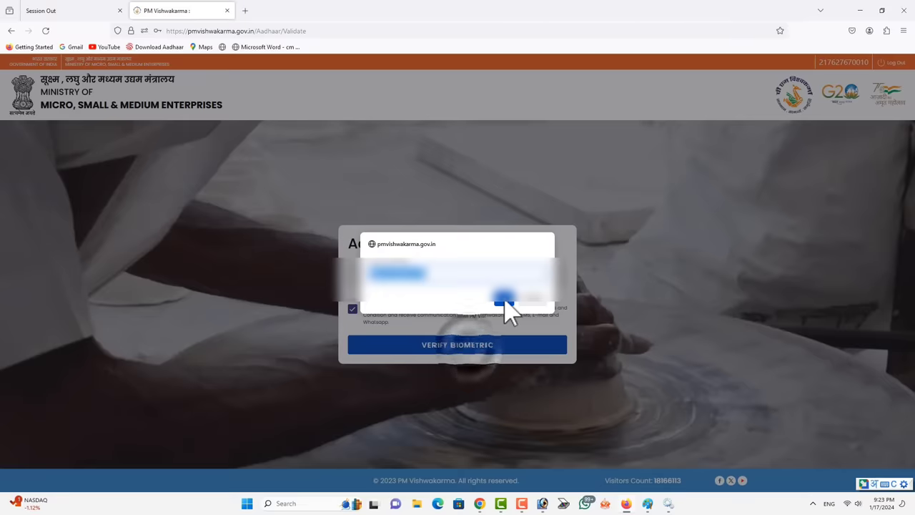
pyautogui.click(504, 298)
pyautogui.click(471, 344)
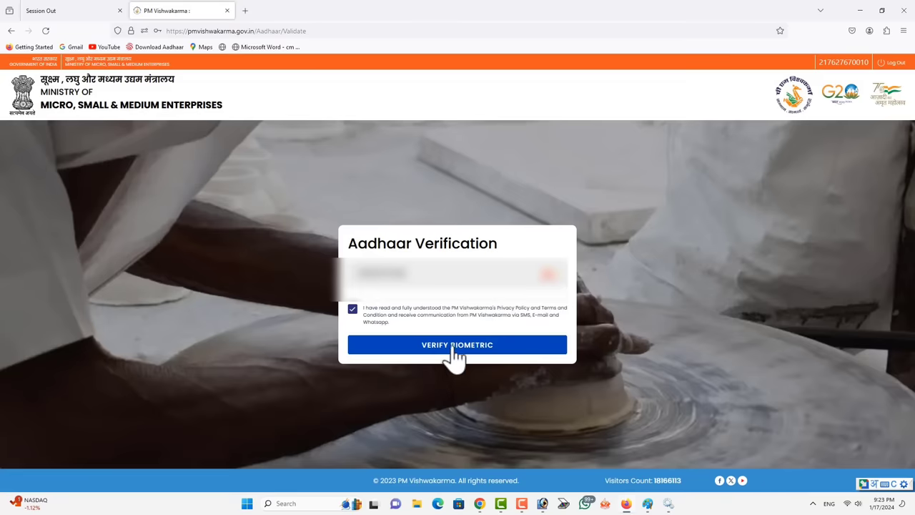
pyautogui.click(455, 349)
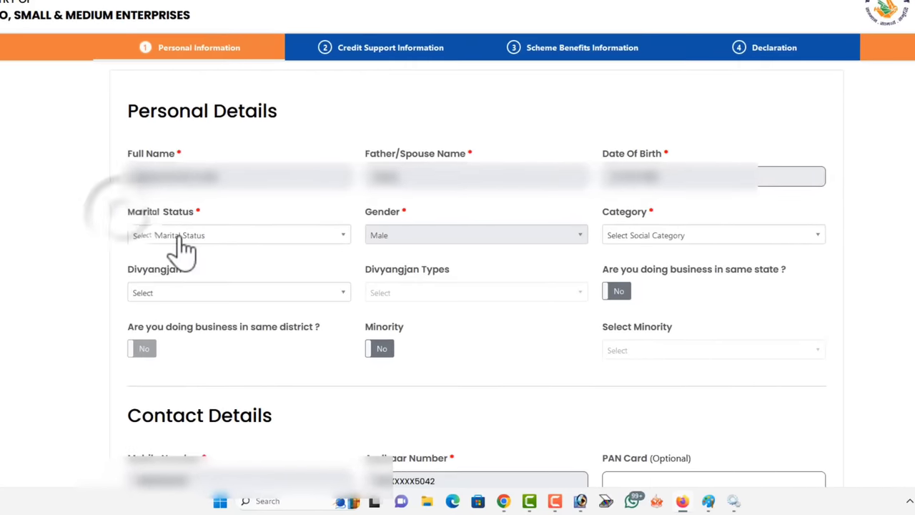
# Step: Set marital status to Married and social category to OBC
pyautogui.click(192, 286)
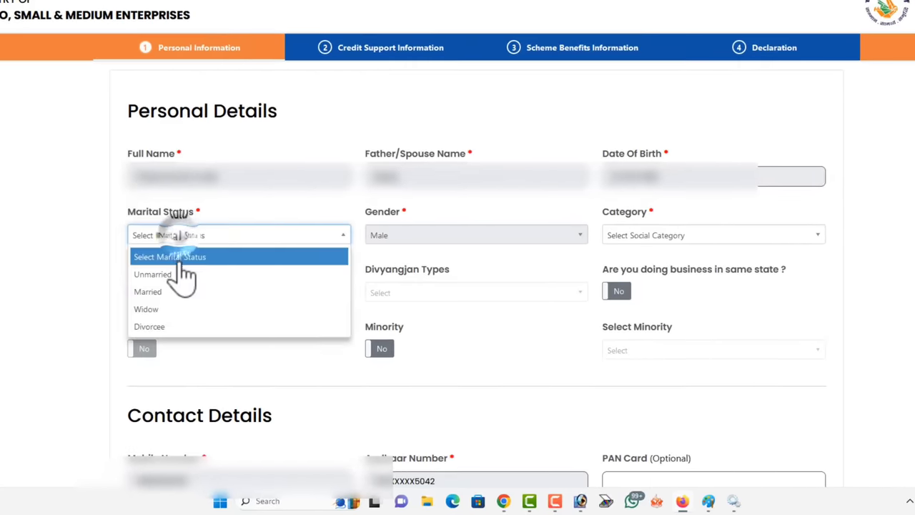
pyautogui.click(150, 291)
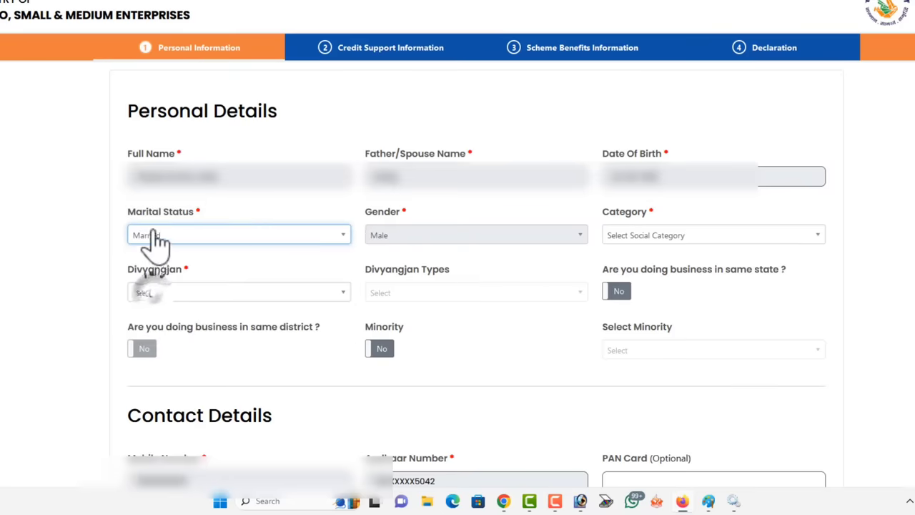
pyautogui.click(658, 238)
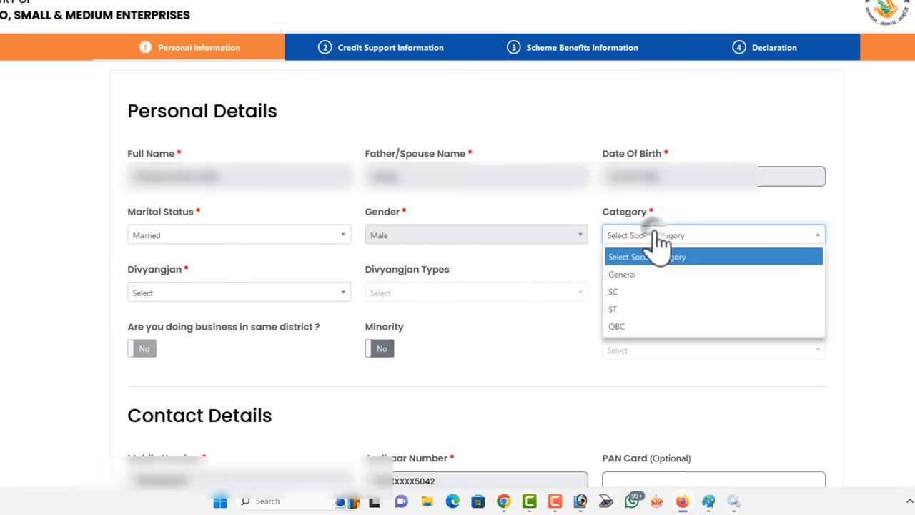
pyautogui.click(619, 328)
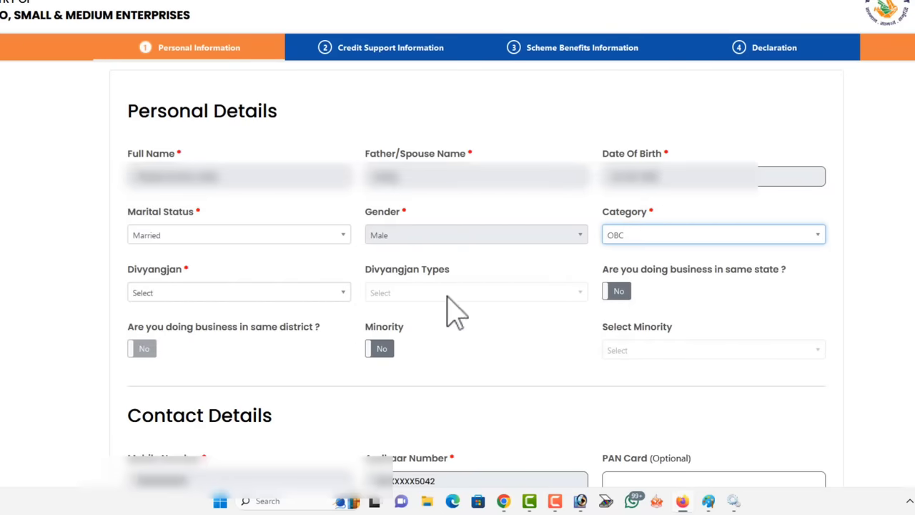
# Step: Set the Divyangjan answer to No
pyautogui.click(151, 293)
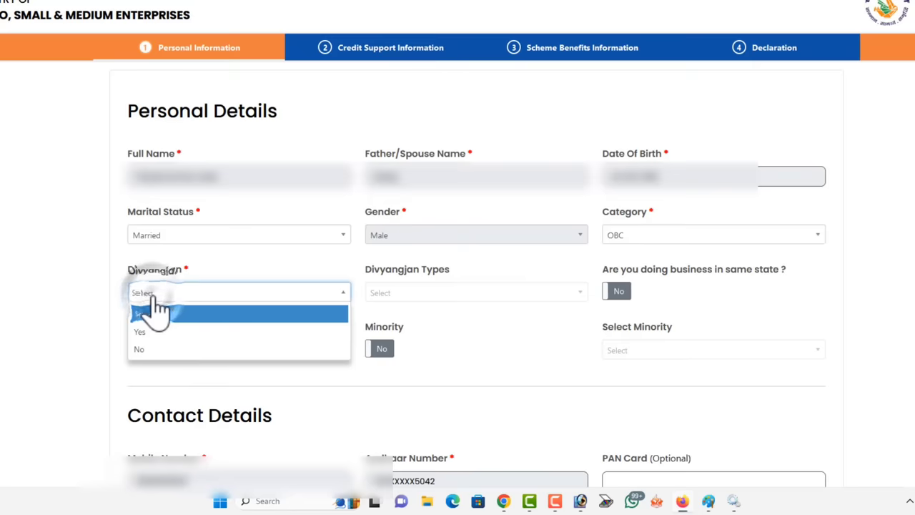
pyautogui.click(154, 331)
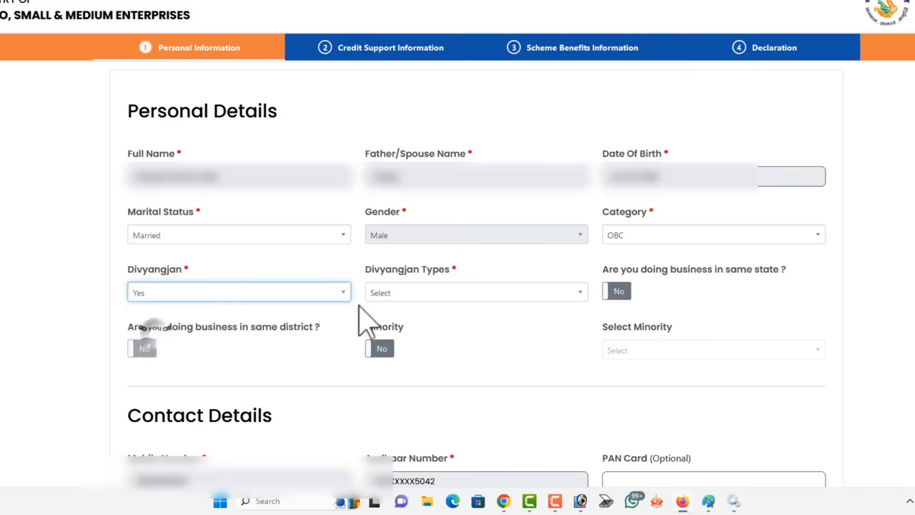
pyautogui.click(408, 293)
pyautogui.click(408, 293)
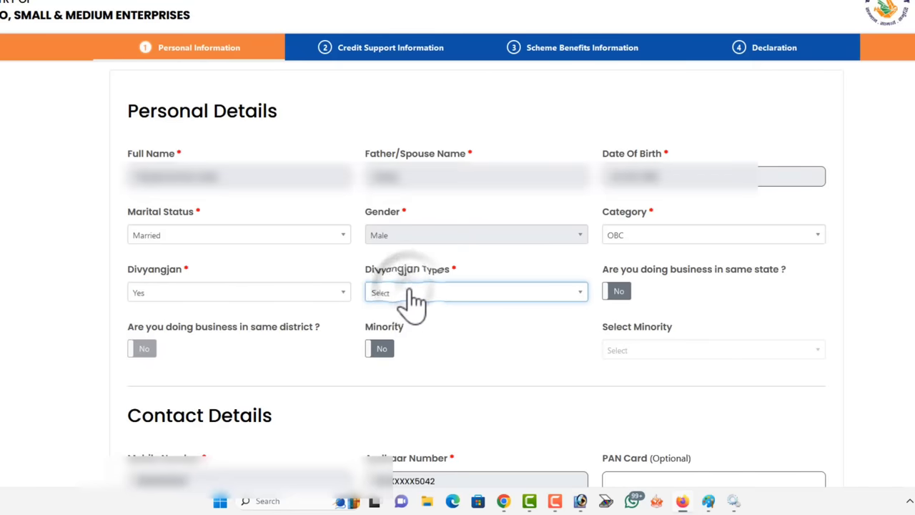
pyautogui.click(143, 293)
pyautogui.click(147, 347)
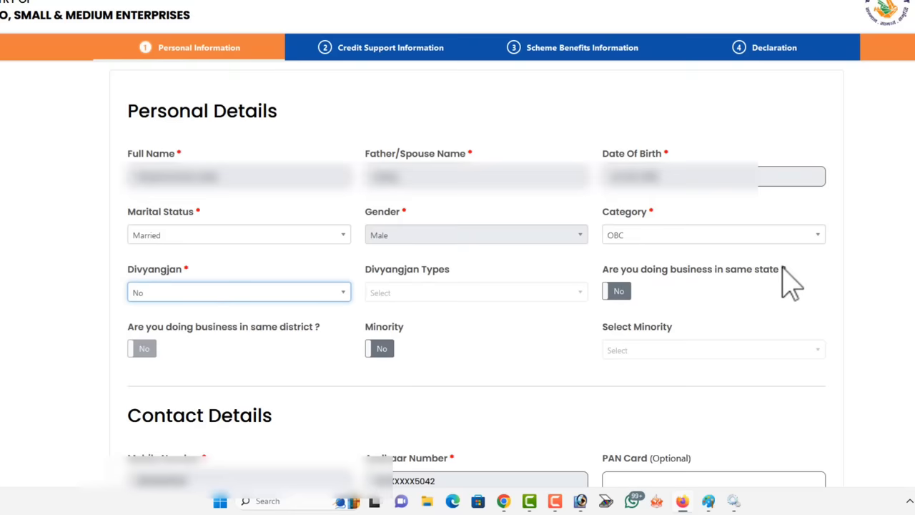
# Step: Leave the same-state business, same-district business and Minority answers at No
pyautogui.click(631, 291)
pyautogui.click(628, 294)
pyautogui.click(619, 291)
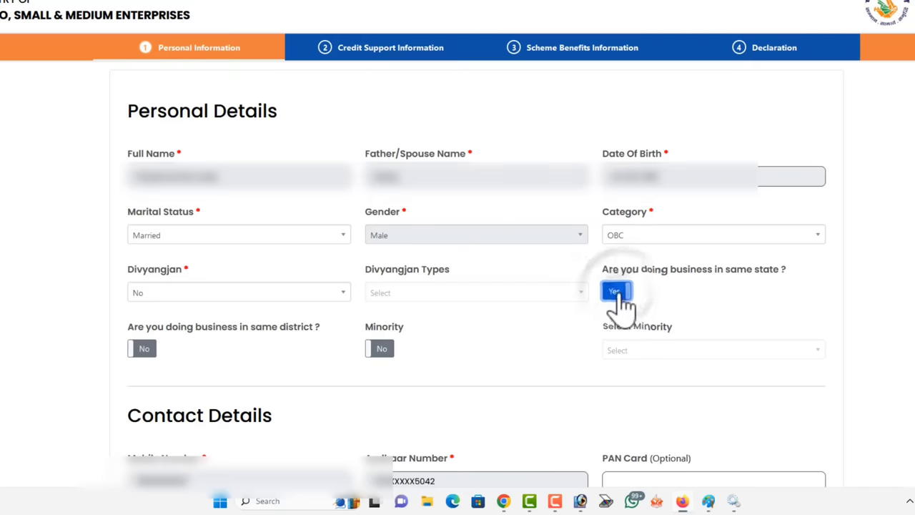
pyautogui.click(616, 290)
pyautogui.click(148, 353)
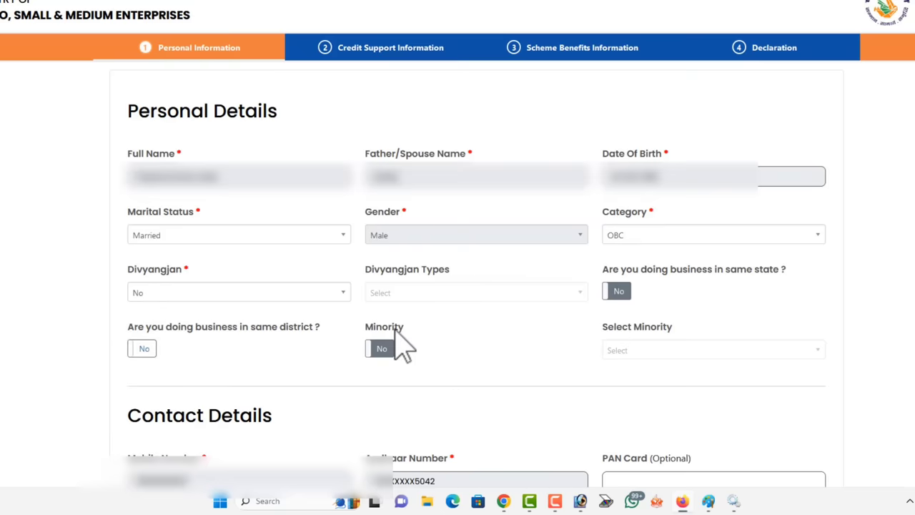
pyautogui.click(382, 350)
pyautogui.click(386, 354)
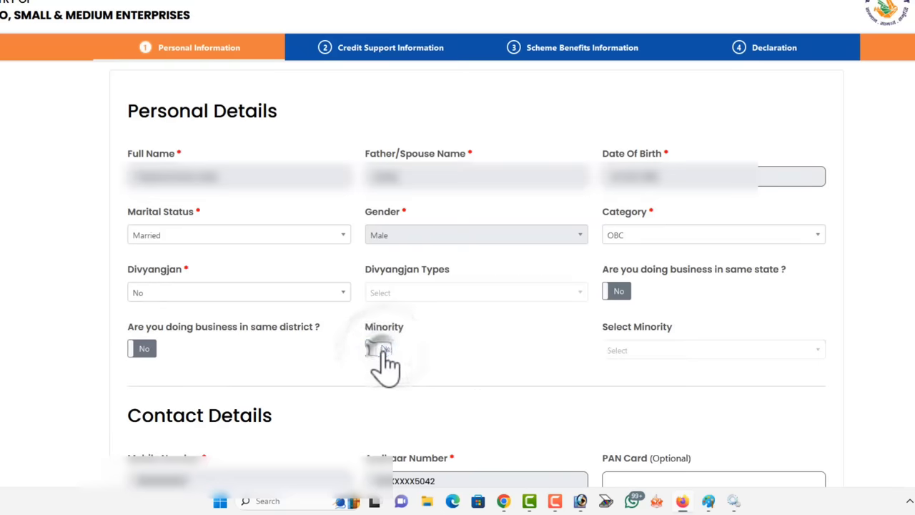
pyautogui.click(383, 350)
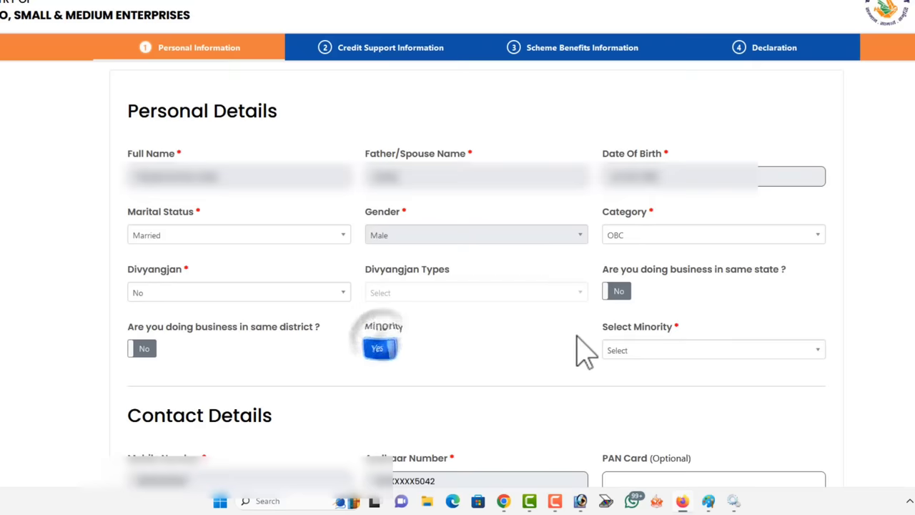
pyautogui.click(611, 350)
pyautogui.click(609, 350)
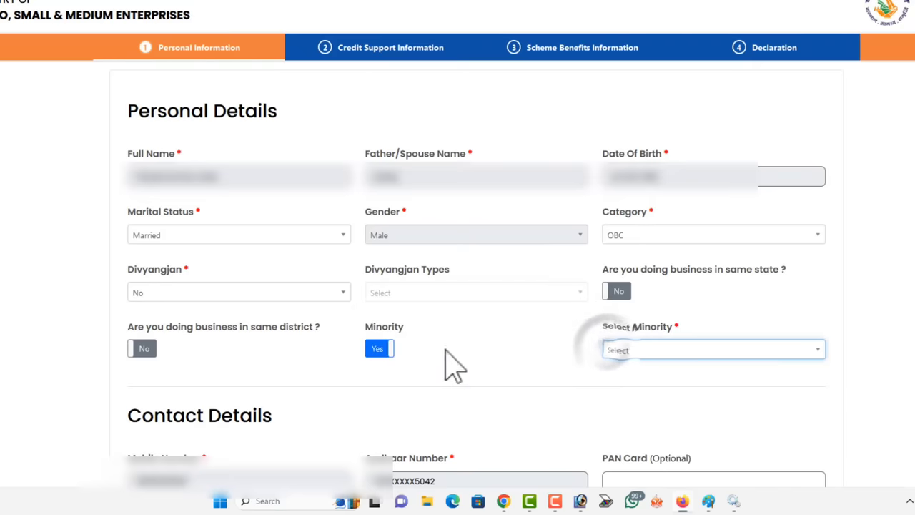
pyautogui.click(384, 350)
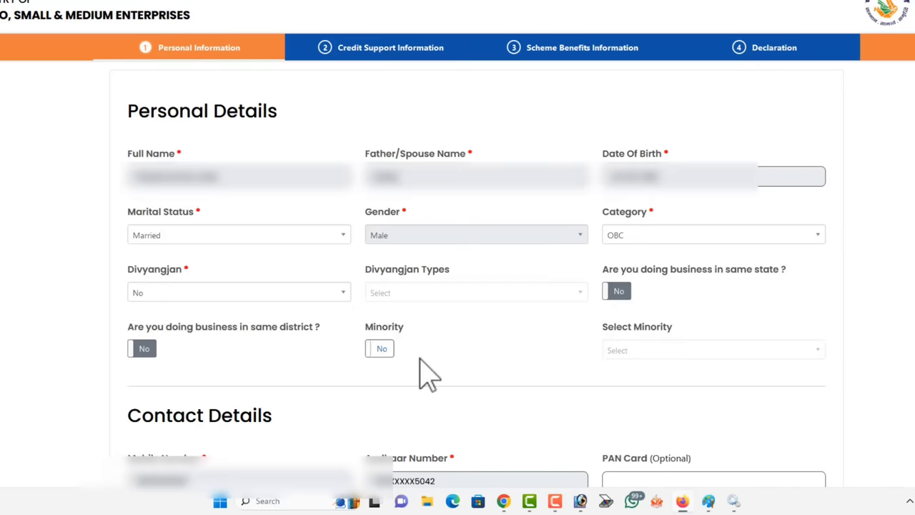
# Step: Enter the ration card number and fetch family data, which returns no details
pyautogui.scroll(-5, 421, 359)
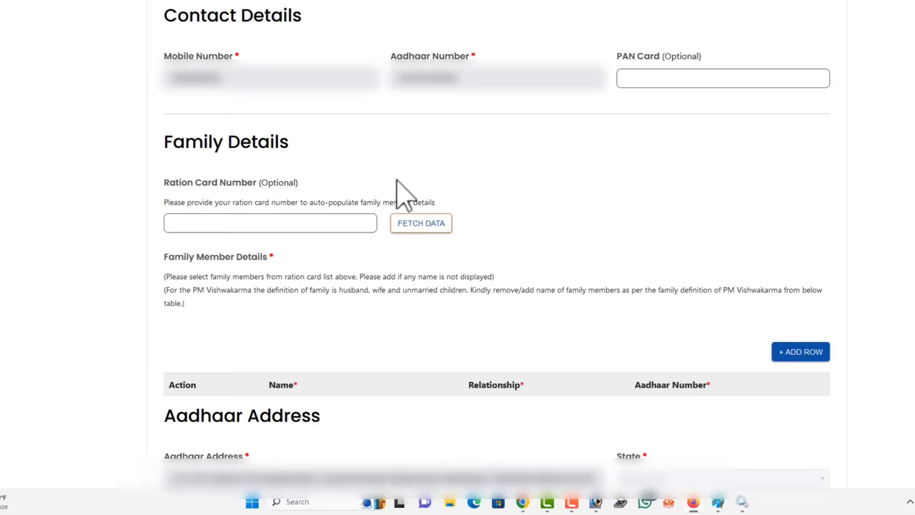
pyautogui.click(215, 180)
pyautogui.click(427, 223)
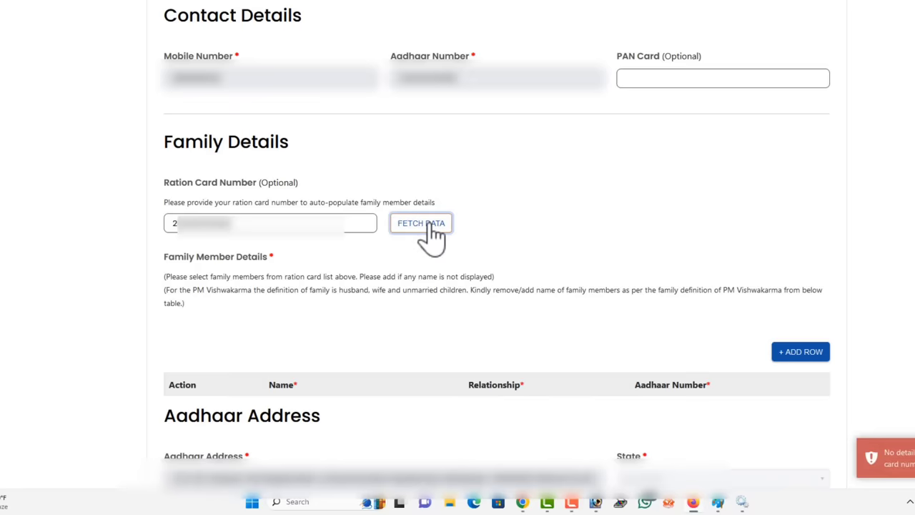
pyautogui.click(430, 225)
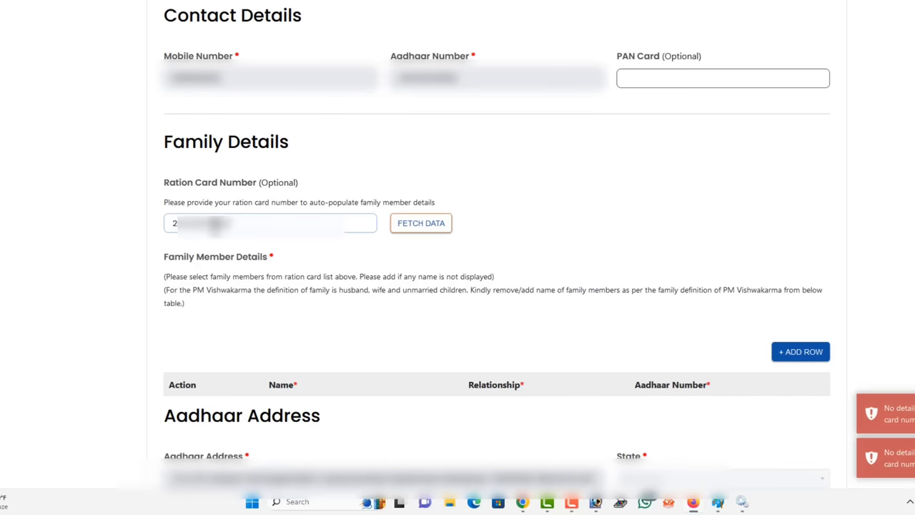
pyautogui.scroll(-4, 496, 286)
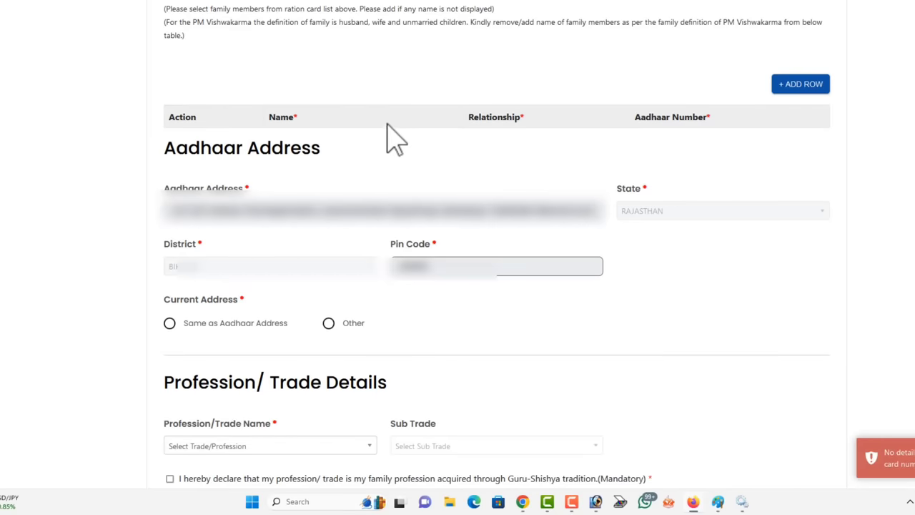
# Step: Add a family member row with the member's name and relationship WIFE
pyautogui.click(800, 86)
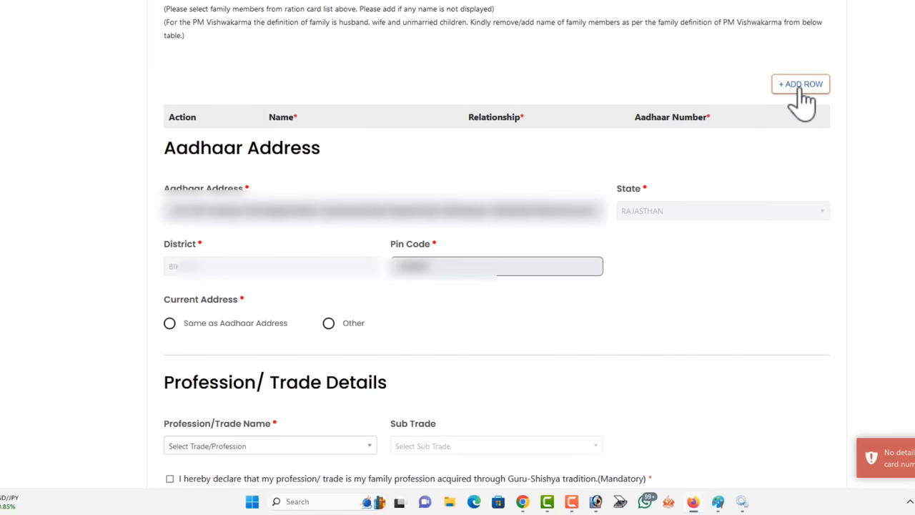
pyautogui.click(800, 89)
pyautogui.click(398, 146)
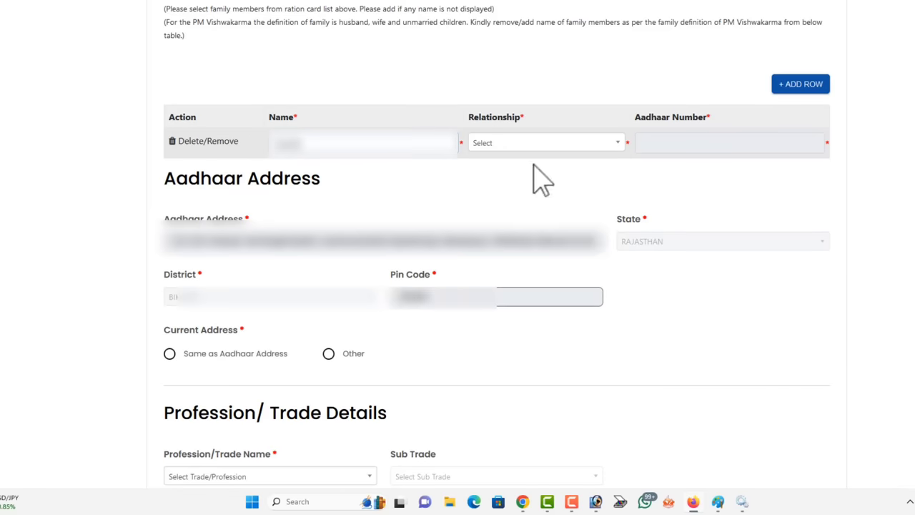
pyautogui.click(527, 143)
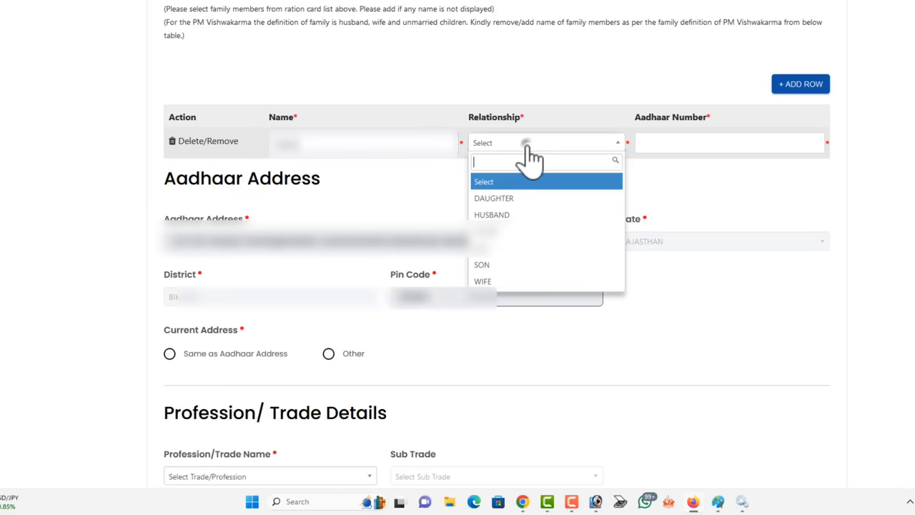
pyautogui.click(482, 281)
pyautogui.click(680, 147)
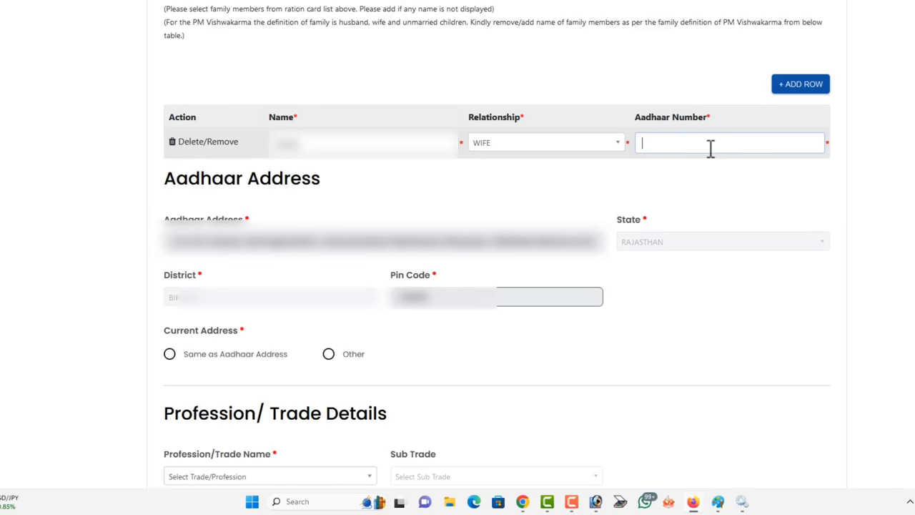
pyautogui.scroll(-3, 715, 164)
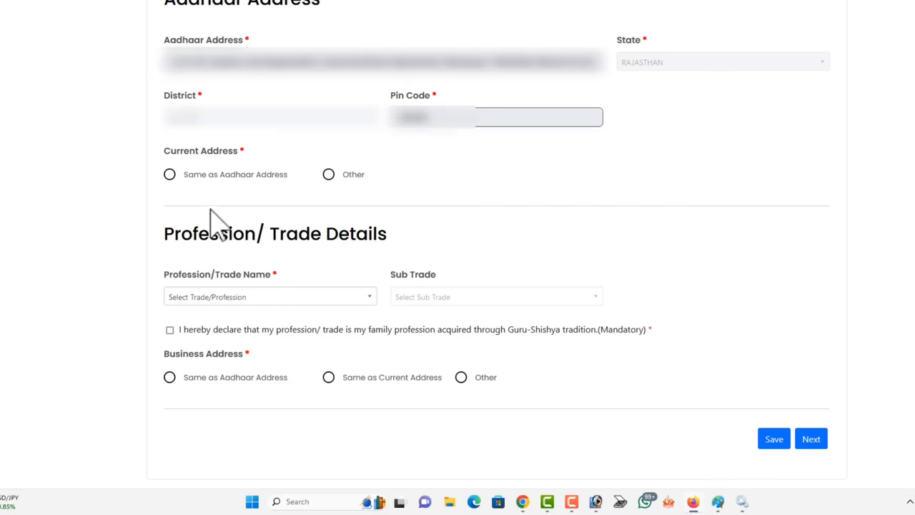
# Step: Set the current address to Same as Aadhaar Address
pyautogui.click(169, 164)
pyautogui.click(169, 174)
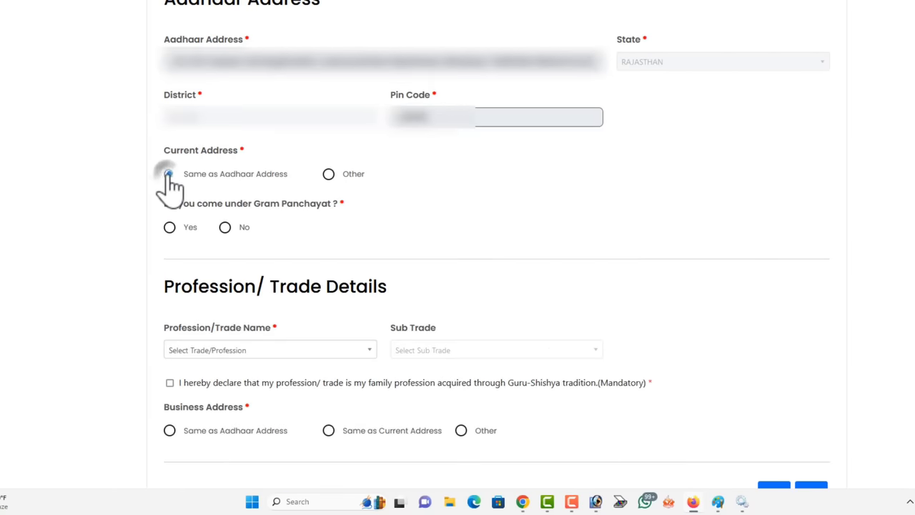
pyautogui.click(329, 175)
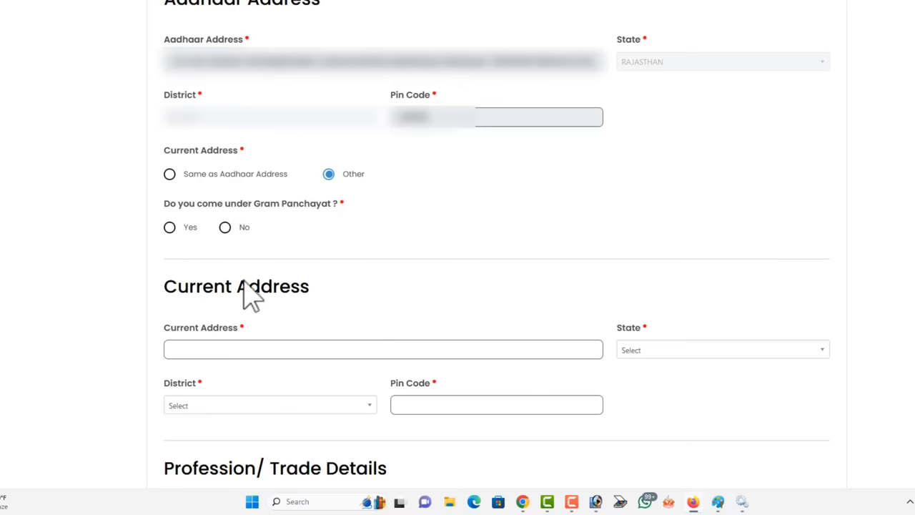
pyautogui.click(172, 177)
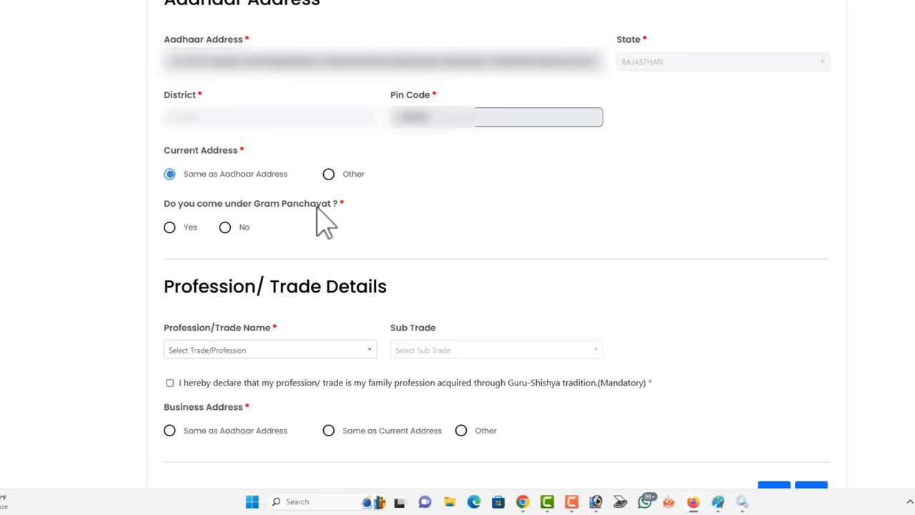
# Step: Answer Yes to Gram Panchayat, choose block LUNKARANSAR and select the applicant's gram panchayat
pyautogui.click(170, 228)
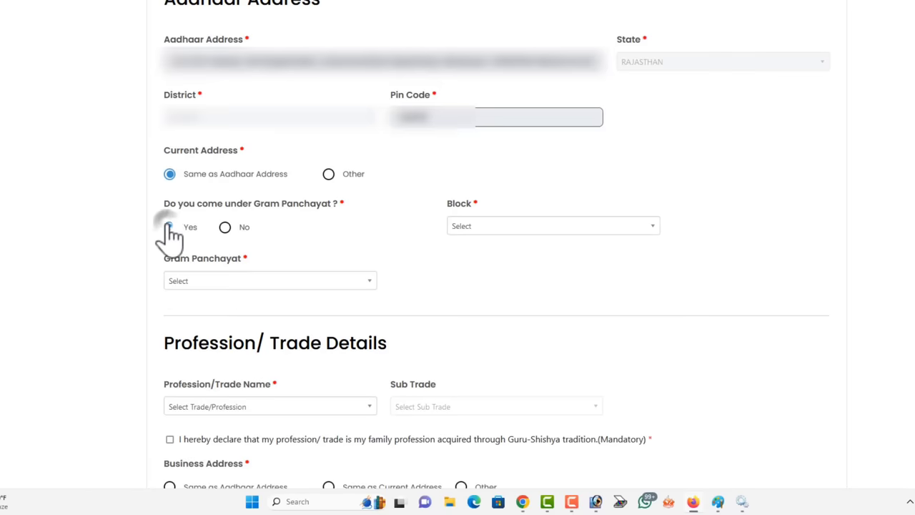
pyautogui.click(476, 227)
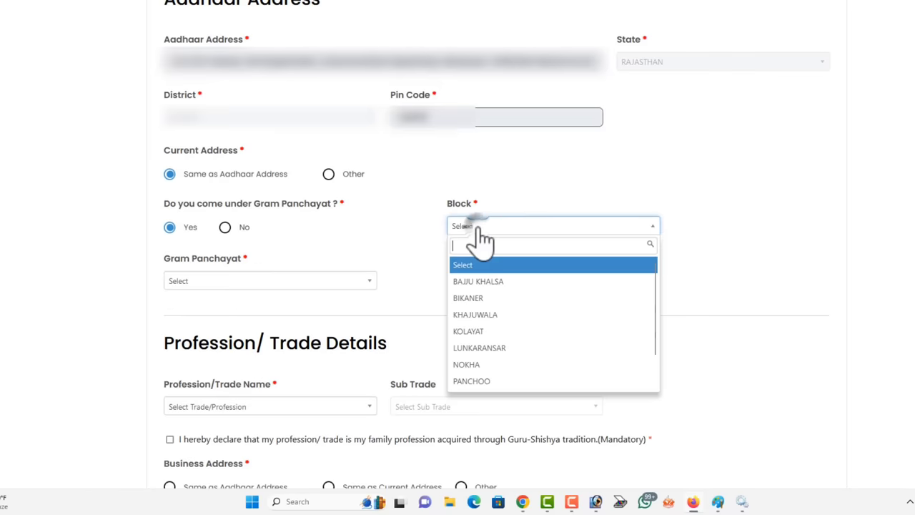
pyautogui.click(489, 348)
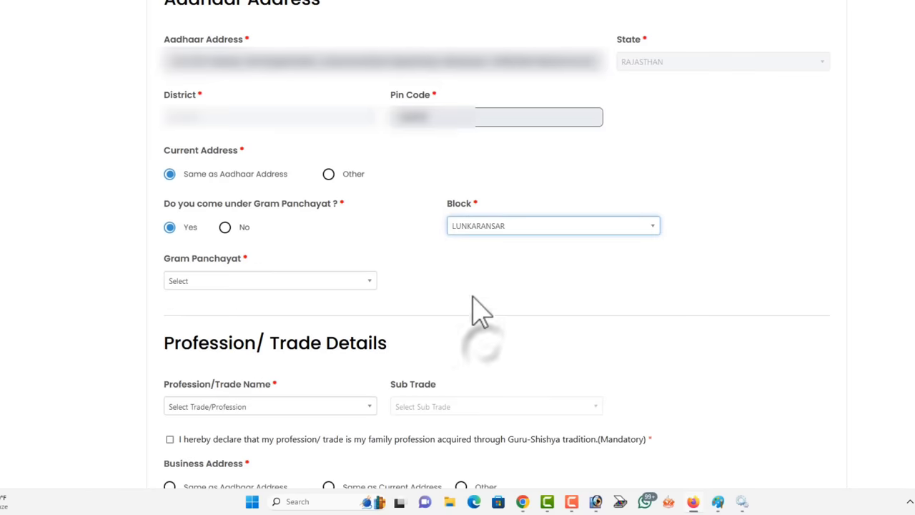
pyautogui.click(264, 281)
pyautogui.scroll(-10, 218, 379)
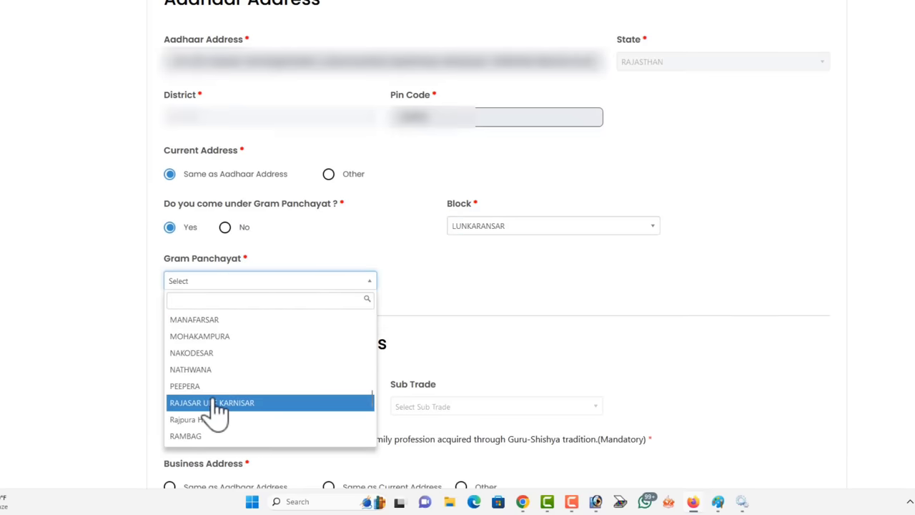
pyautogui.click(209, 389)
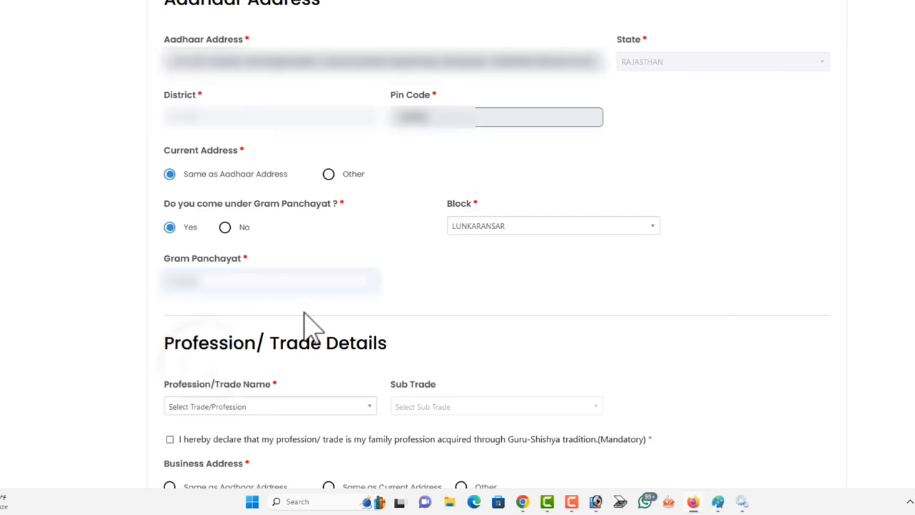
pyautogui.scroll(-2, 286, 306)
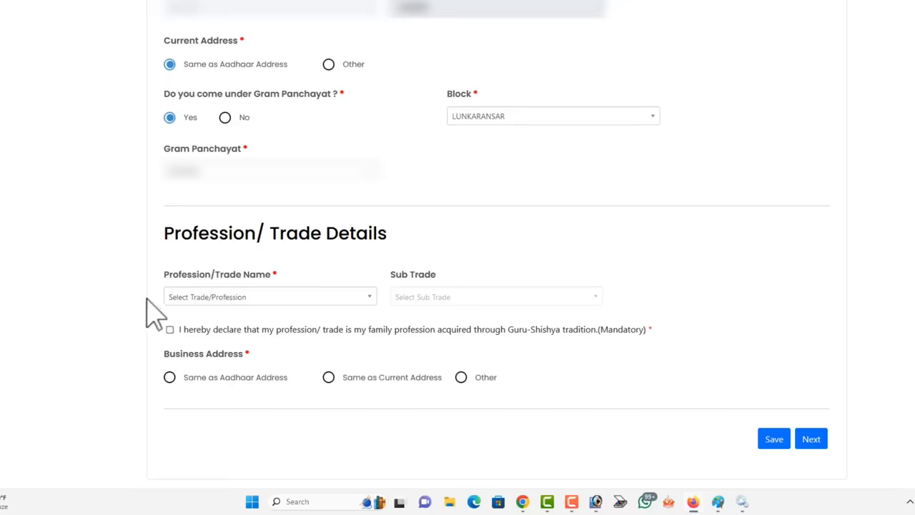
# Step: Select Masons (Rajmistri) as the profession/trade
pyautogui.click(171, 230)
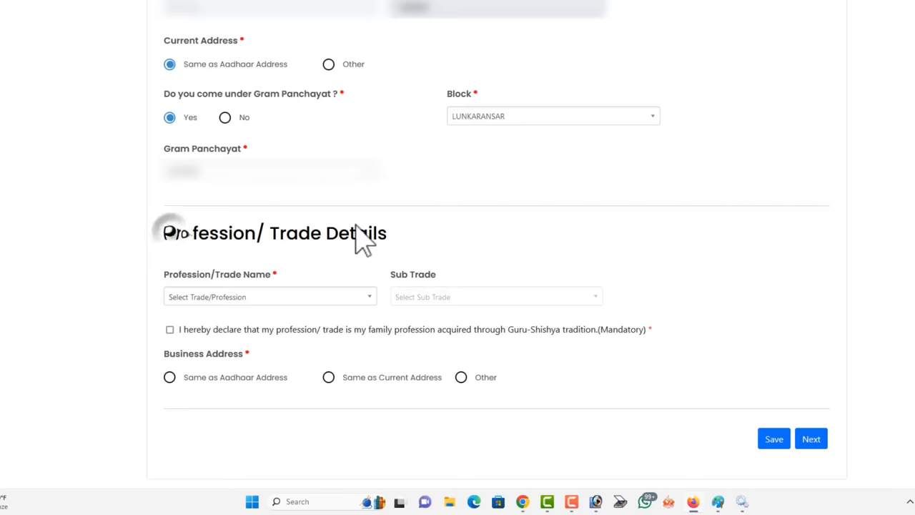
pyautogui.click(315, 299)
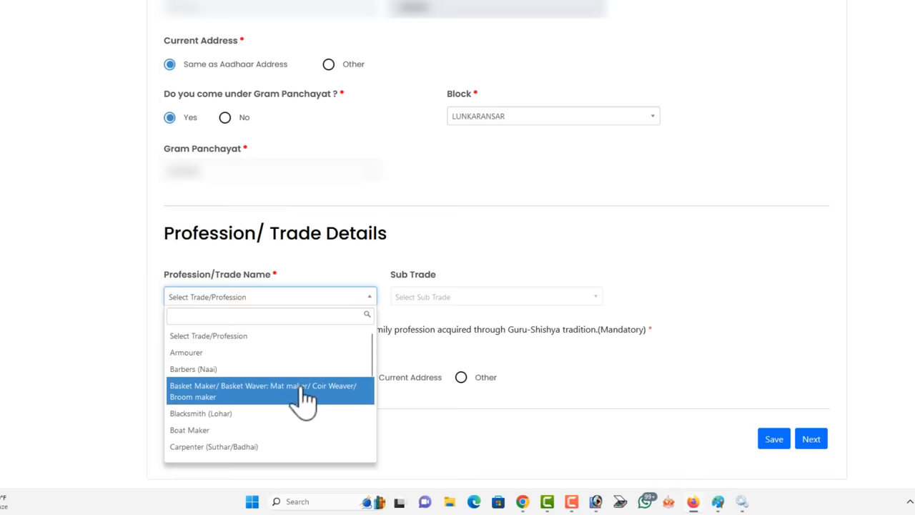
pyautogui.scroll(-1, 312, 432)
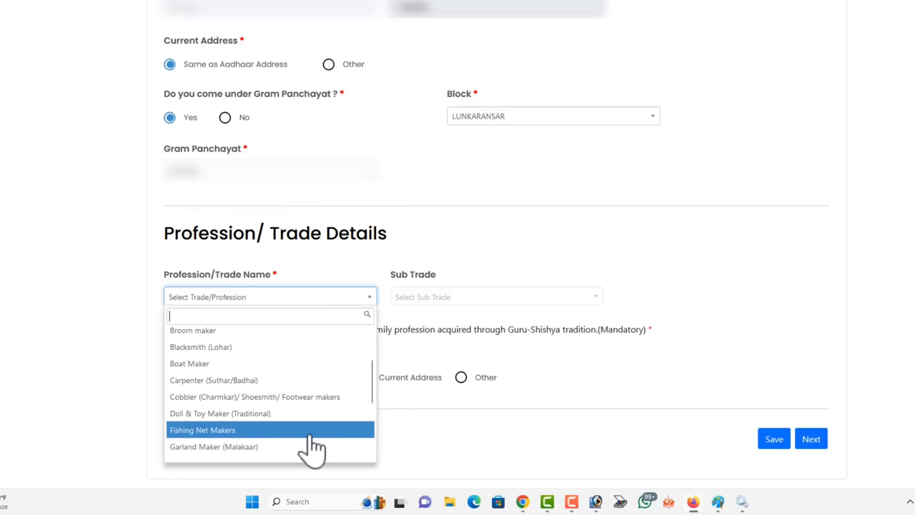
pyautogui.scroll(-1, 312, 429)
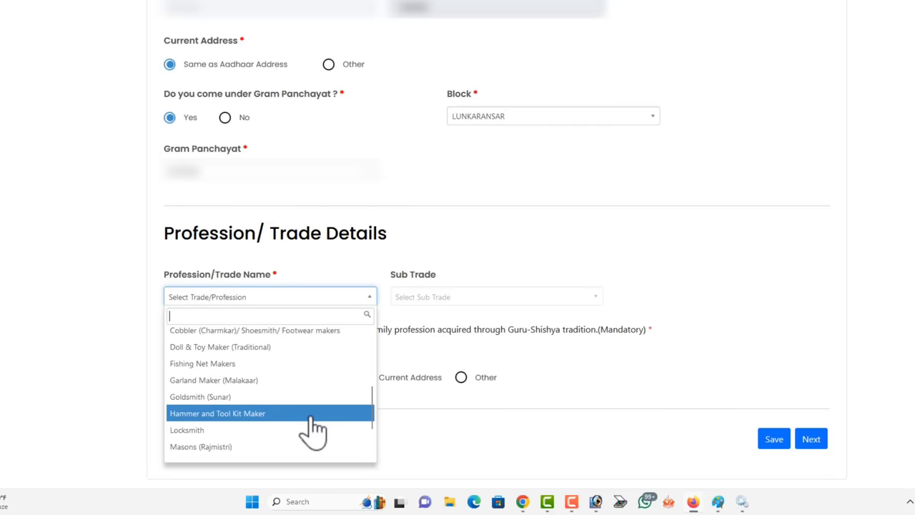
pyautogui.scroll(-1, 314, 437)
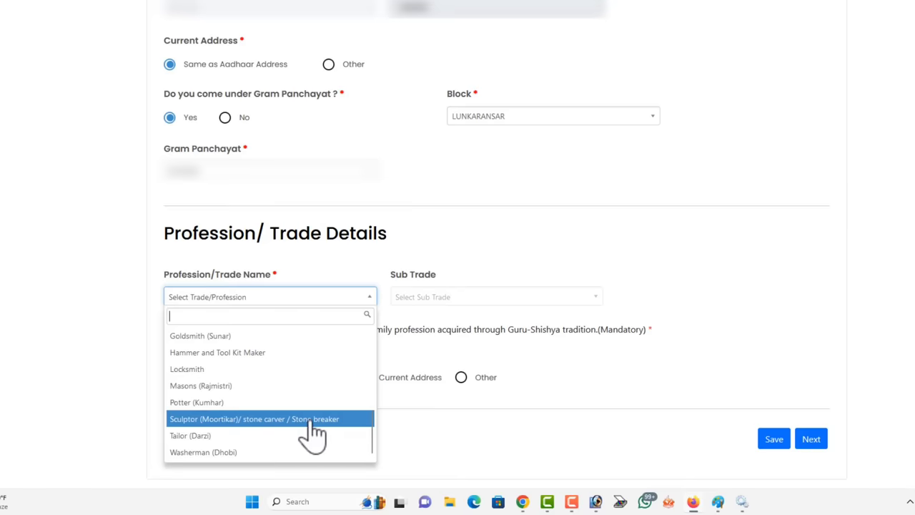
pyautogui.press('Return')
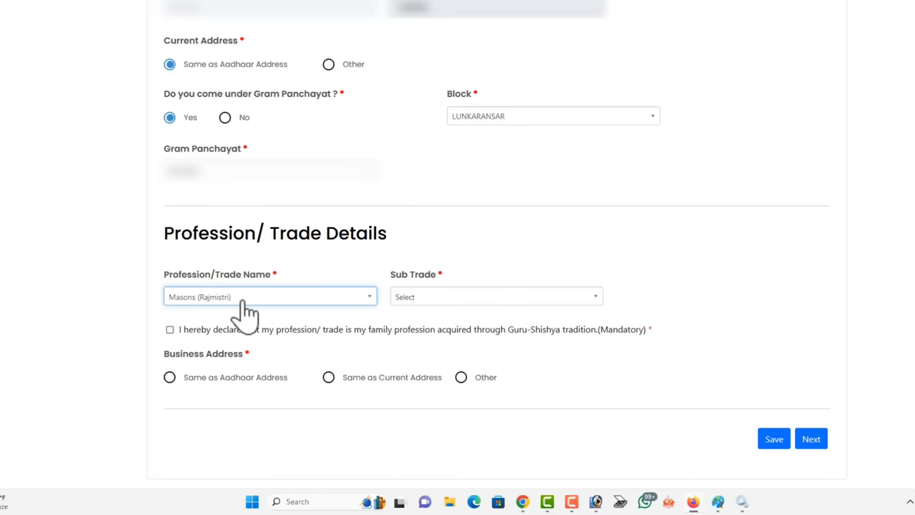
# Step: Choose sub trade Brick Mason - Basic, accept the family-profession declaration, and continue
pyautogui.click(403, 301)
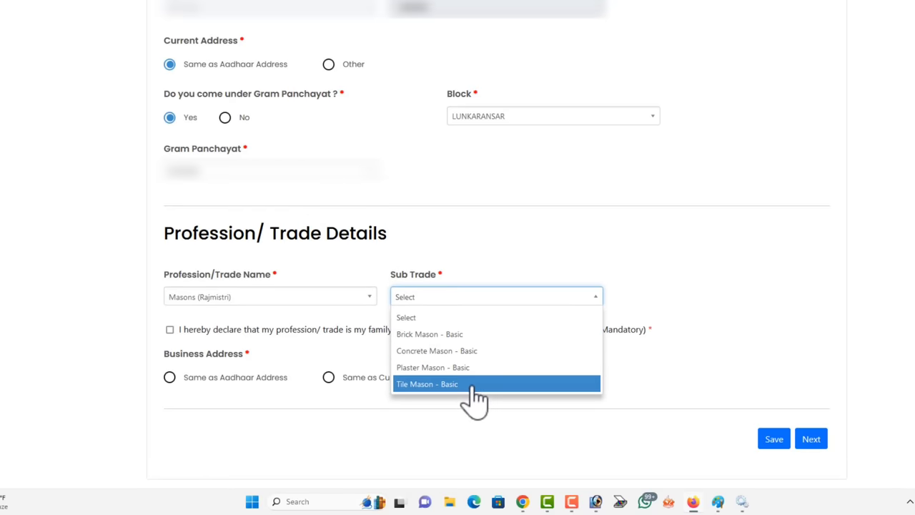
pyautogui.click(470, 337)
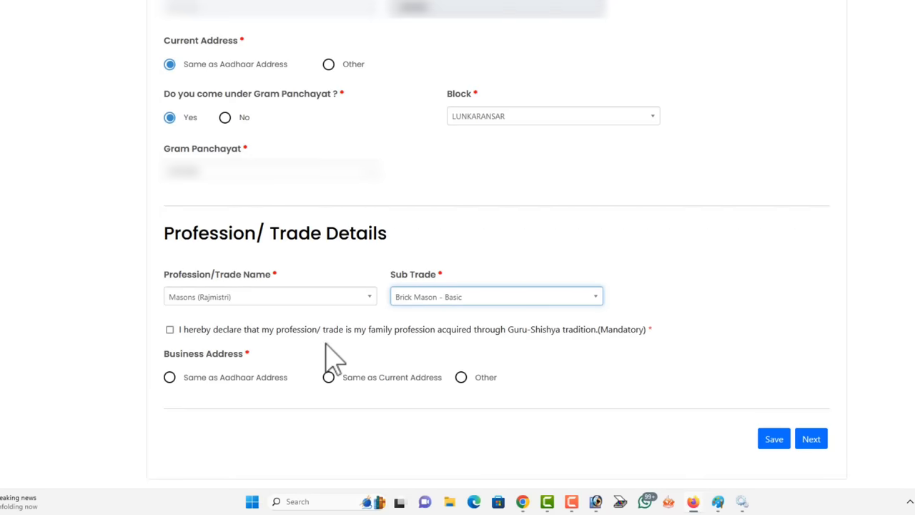
pyautogui.click(170, 330)
pyautogui.click(814, 438)
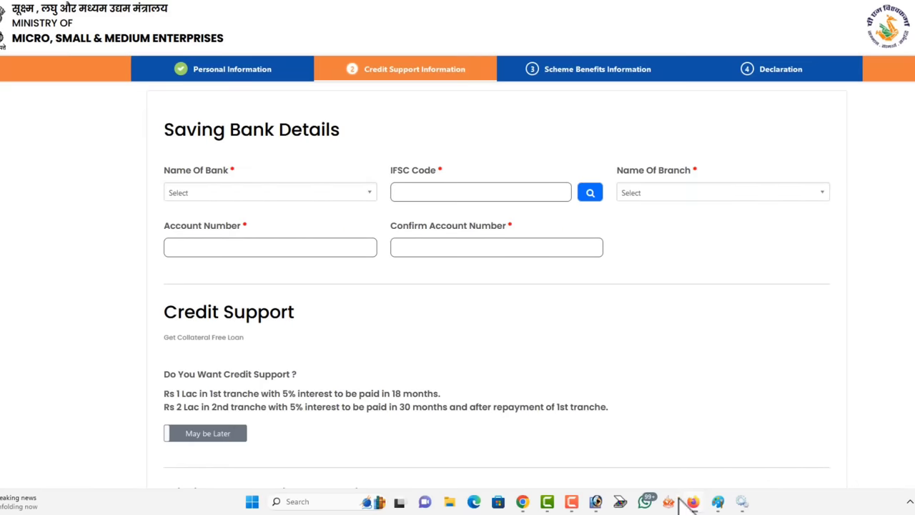
# Step: Choose State Bank of India as the savings bank
pyautogui.click(570, 503)
pyautogui.click(270, 193)
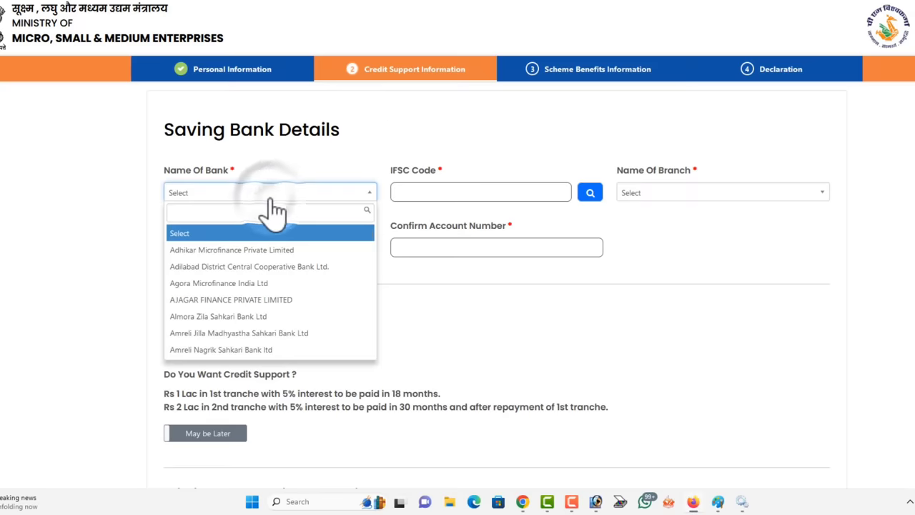
pyautogui.write('b')
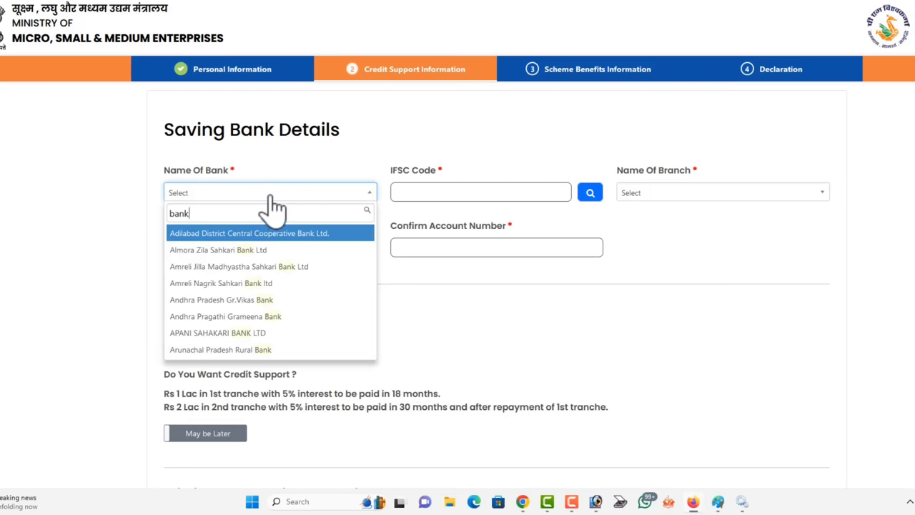
pyautogui.press('BackSpace')
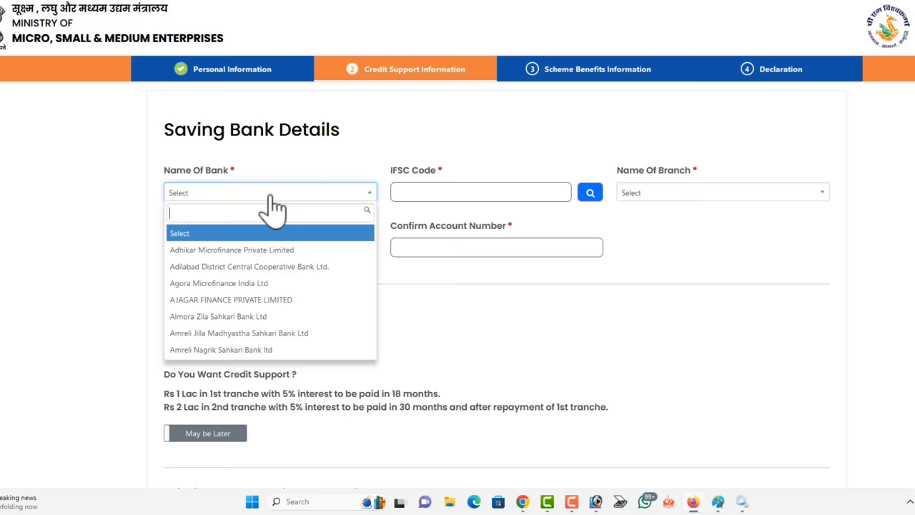
pyautogui.write('sta')
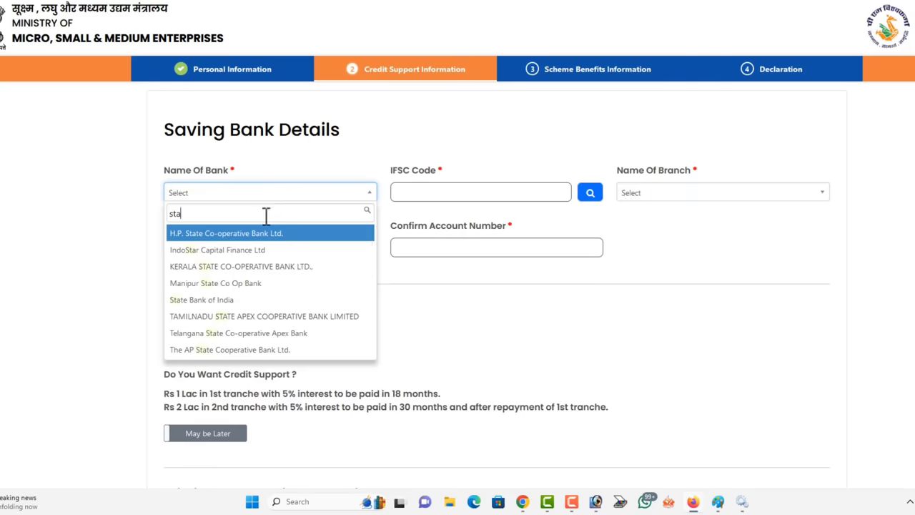
pyautogui.write('te')
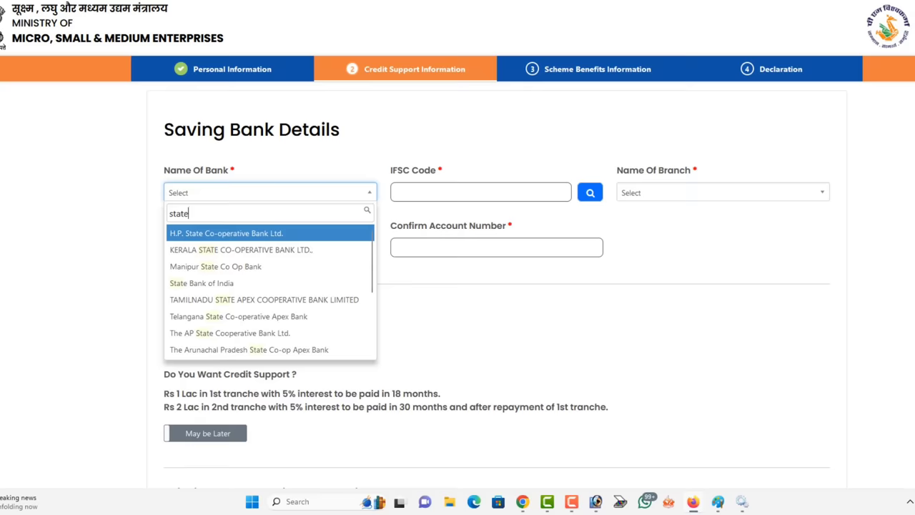
pyautogui.click(218, 283)
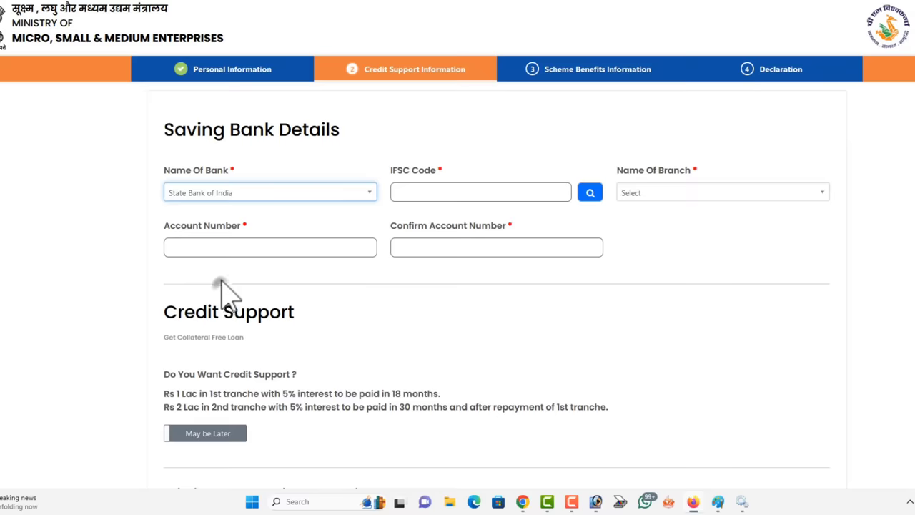
# Step: Paste the bank's IFSC code so the branch fills in, then go to the account number
pyautogui.click(478, 192)
pyautogui.hotkey('ctrl', 'v')
pyautogui.click(685, 249)
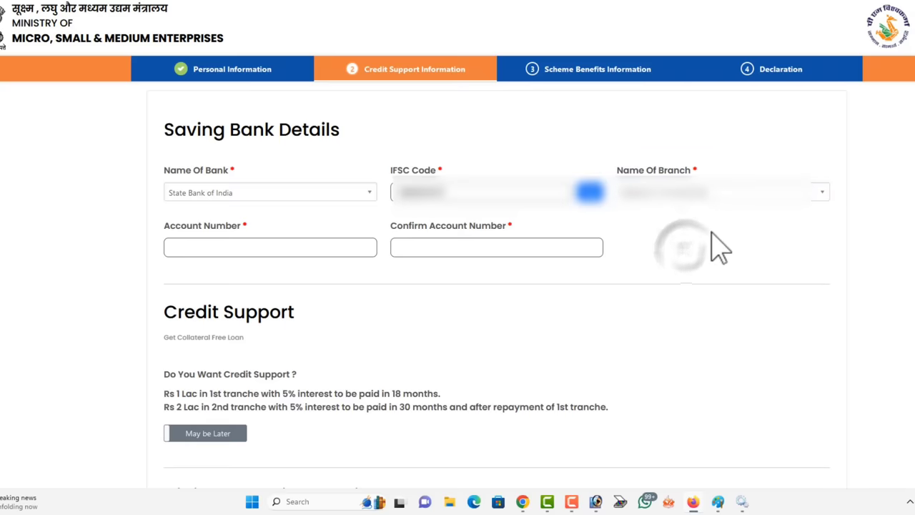
pyautogui.click(161, 225)
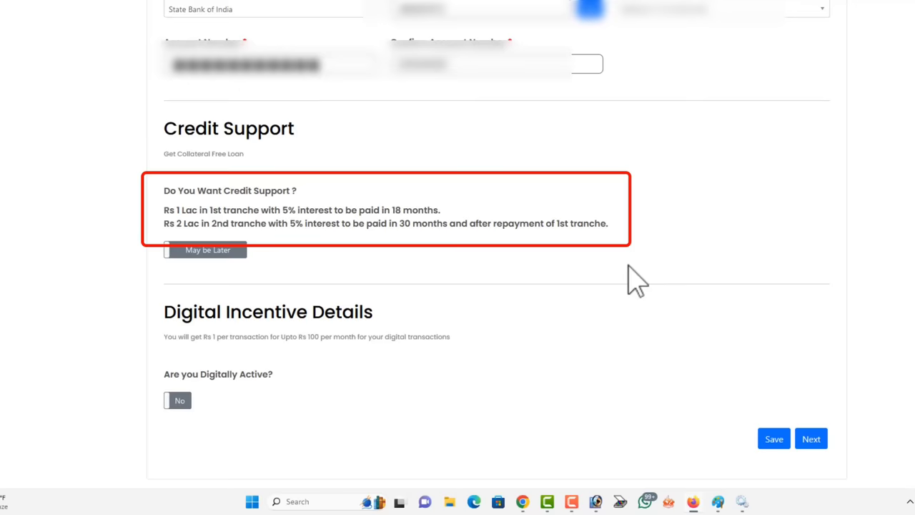
# Step: Answer Yes to credit support and enter a required loan amount of 50000
pyautogui.click(178, 197)
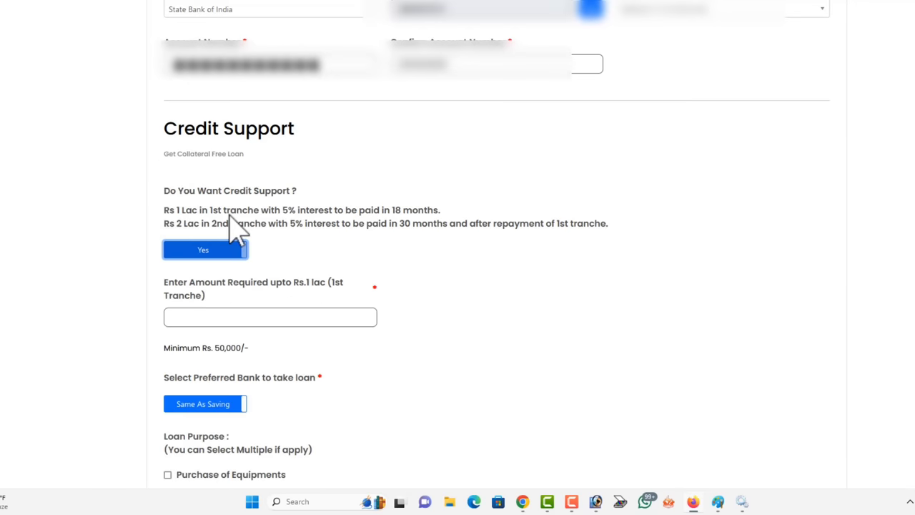
pyautogui.click(208, 252)
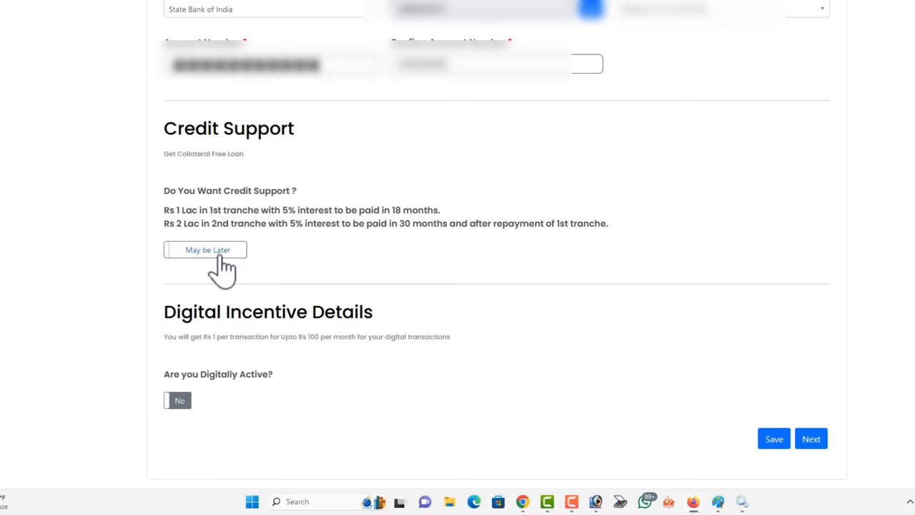
pyautogui.click(212, 253)
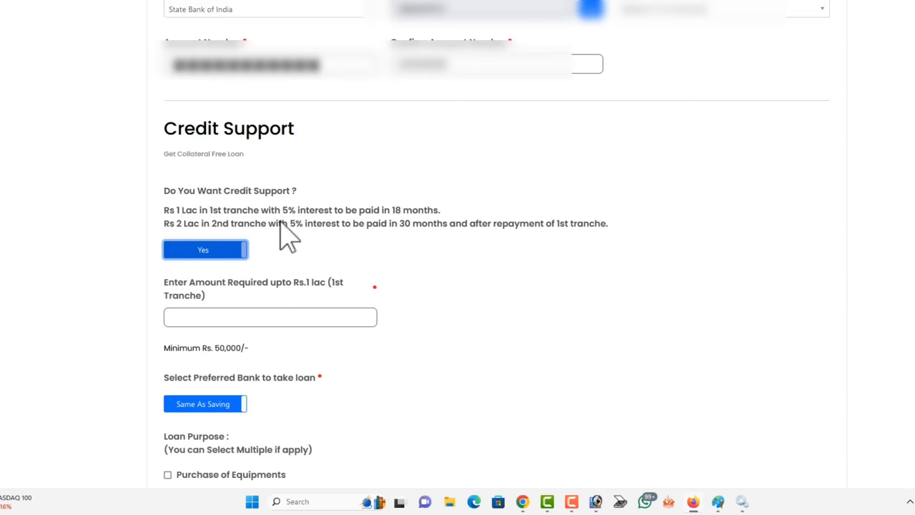
pyautogui.click(252, 318)
pyautogui.click(245, 316)
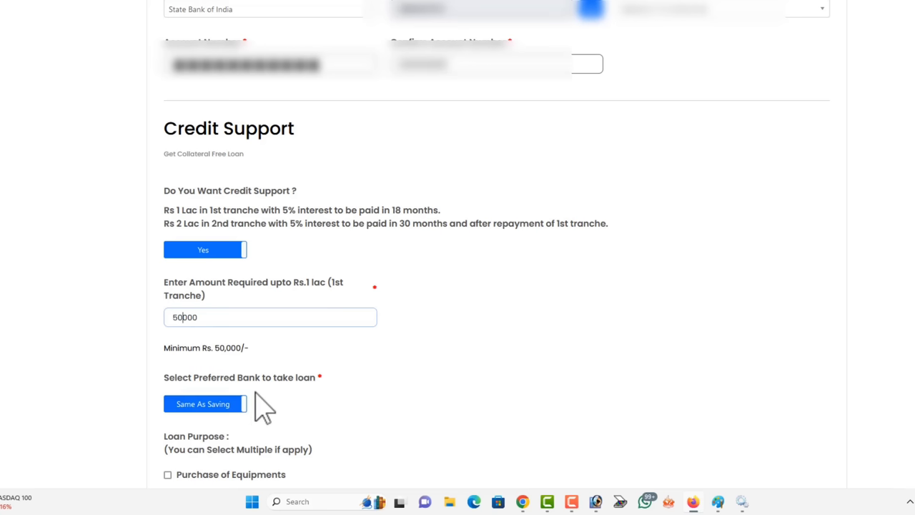
pyautogui.scroll(-5, 408, 424)
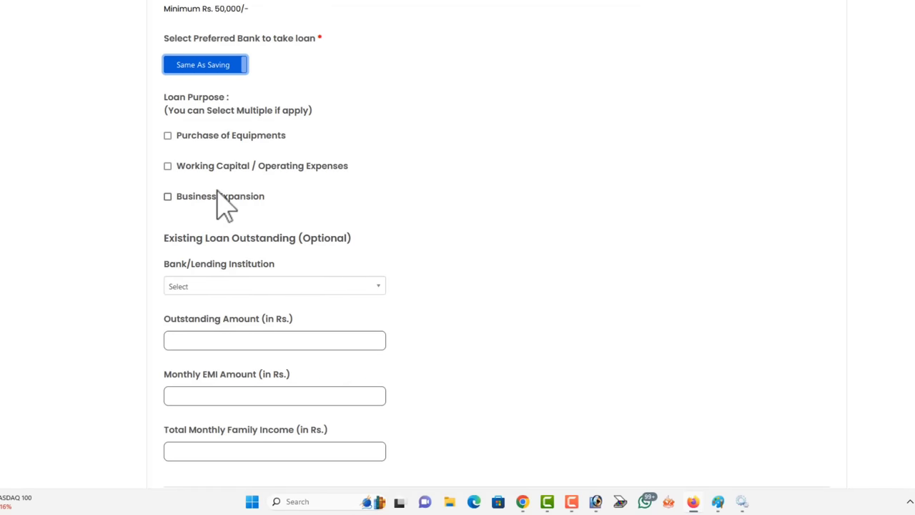
# Step: Tick Purchase of Equipments, Working Capital / Operating Expenses and Business Expansion as loan purposes
pyautogui.click(167, 136)
pyautogui.click(168, 166)
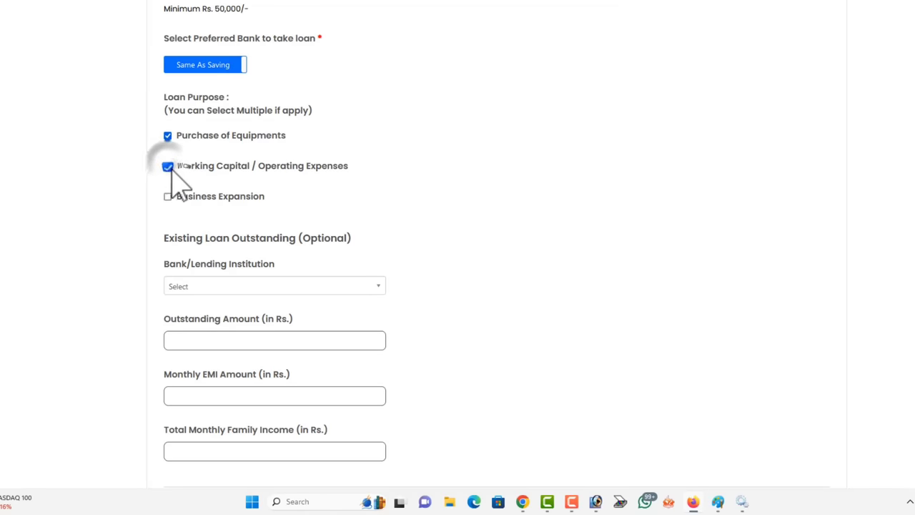
pyautogui.click(168, 197)
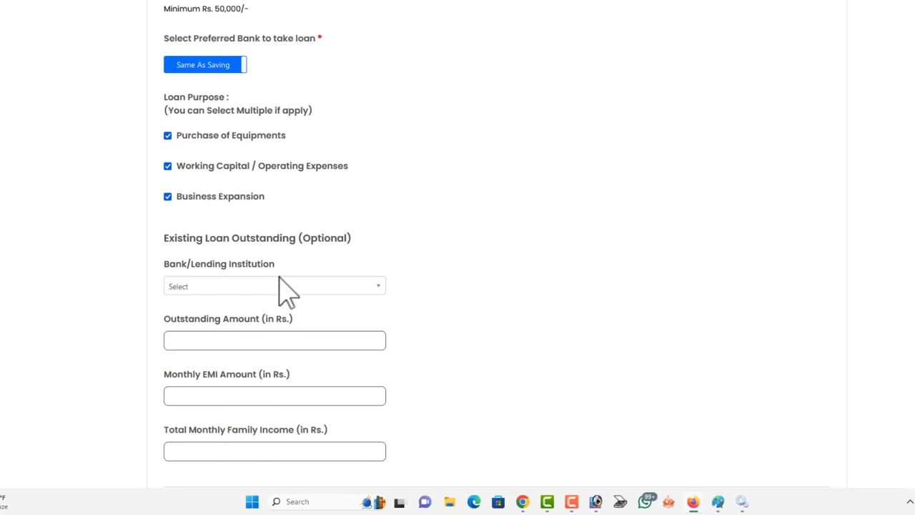
pyautogui.scroll(-1, 283, 293)
pyautogui.scroll(-2, 278, 300)
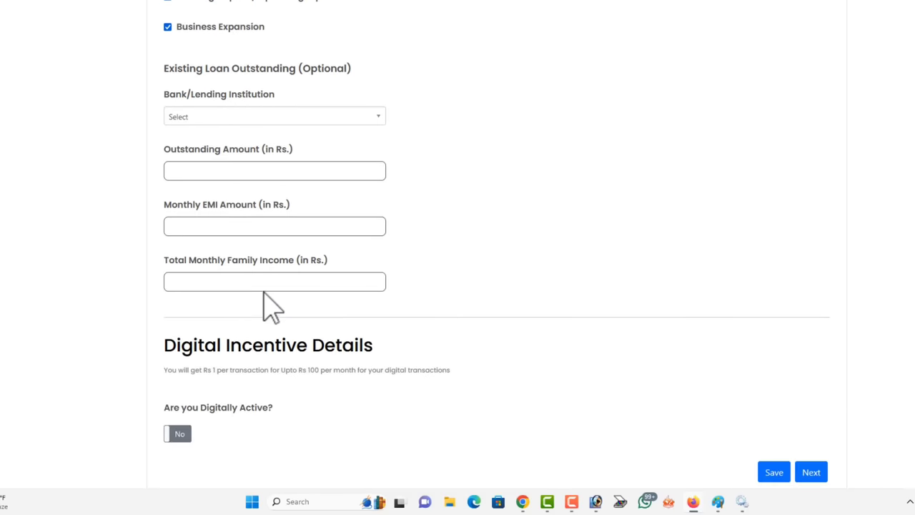
pyautogui.scroll(-1, 282, 371)
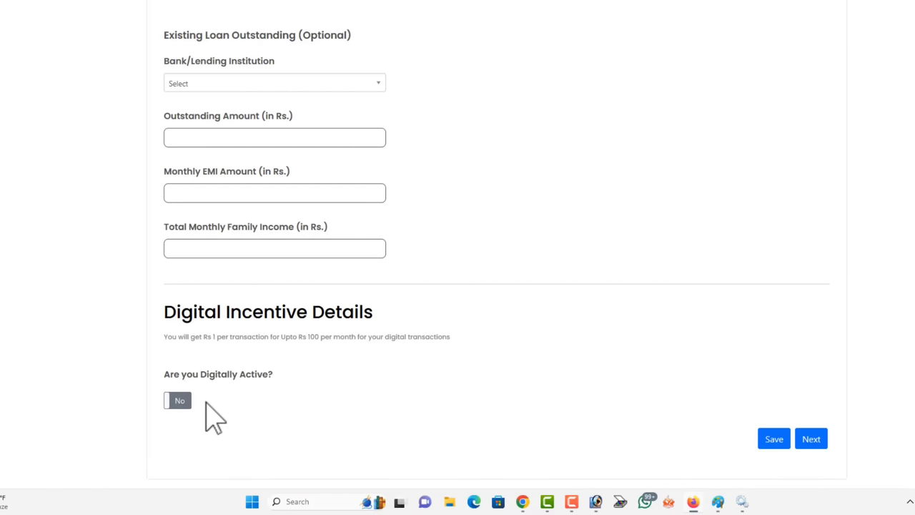
# Step: Answer Yes to 'Are you Digitally Active?'
pyautogui.click(182, 406)
pyautogui.click(182, 405)
pyautogui.scroll(-2, 275, 437)
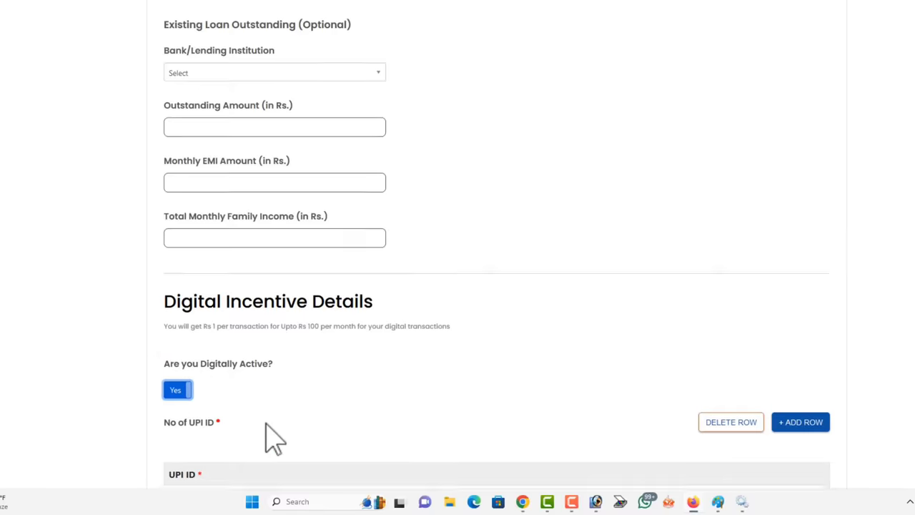
pyautogui.scroll(-3, 275, 438)
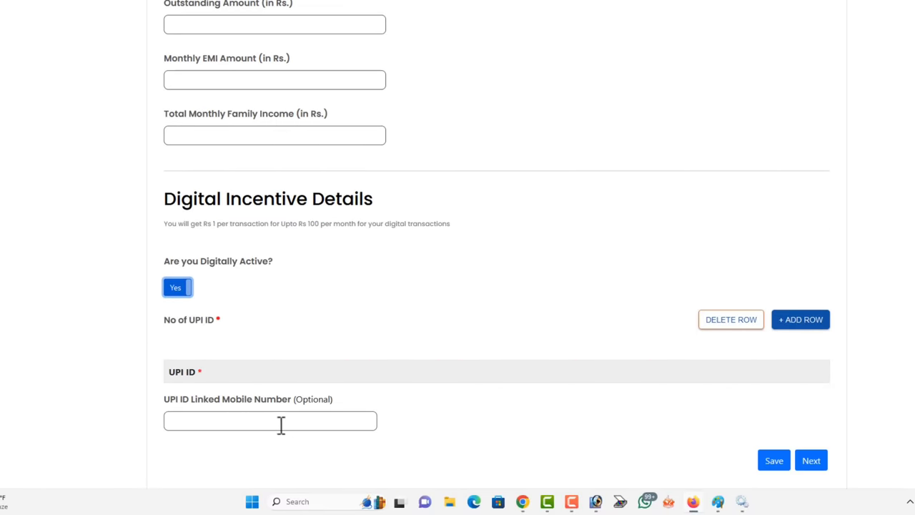
pyautogui.click(179, 256)
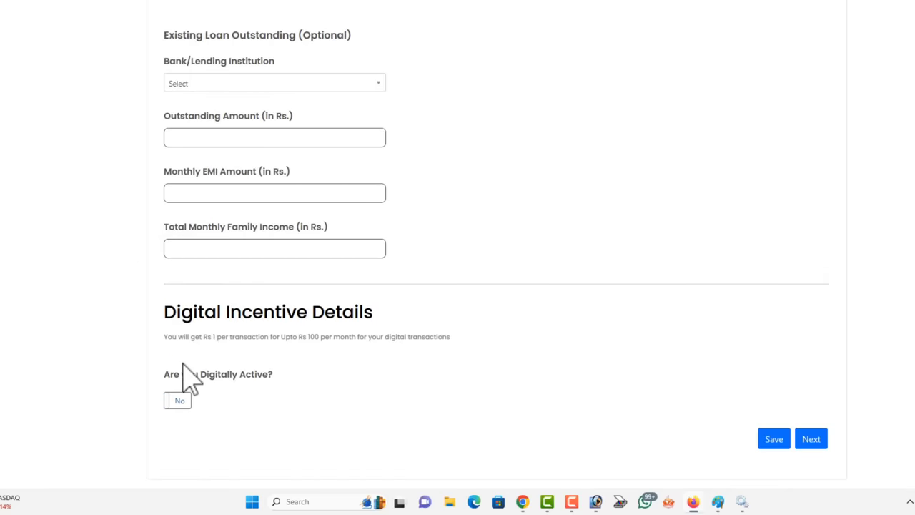
pyautogui.click(179, 401)
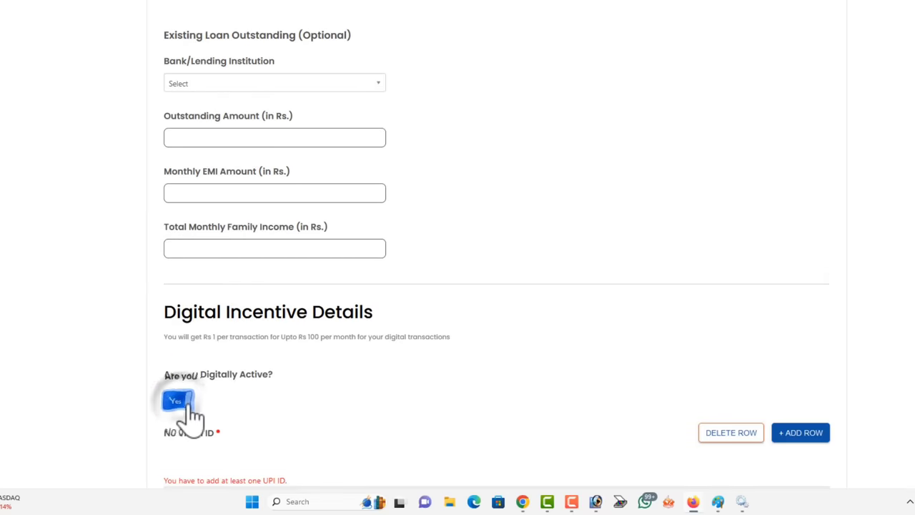
# Step: Add a UPI ID row using a saved UPI suggestion, then save the digital incentive details
pyautogui.click(804, 434)
pyautogui.scroll(-5, 597, 414)
pyautogui.click(278, 355)
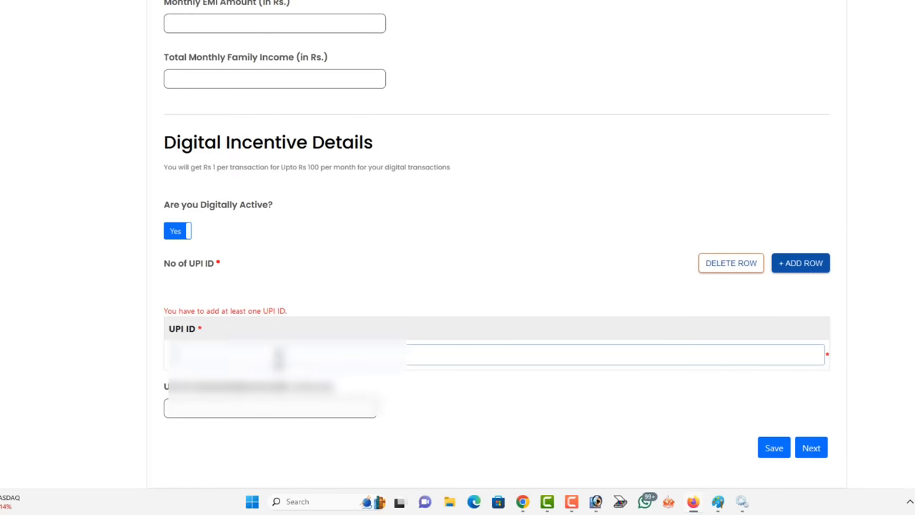
pyautogui.click(286, 387)
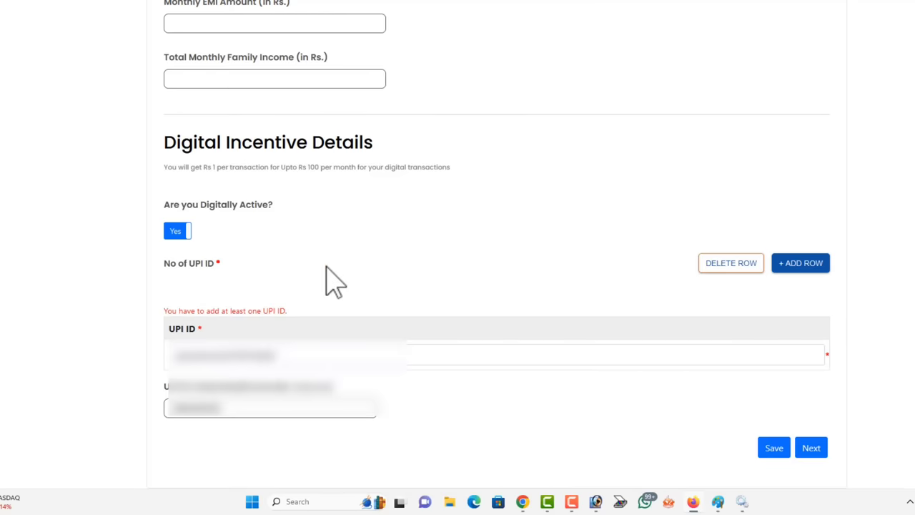
pyautogui.click(815, 447)
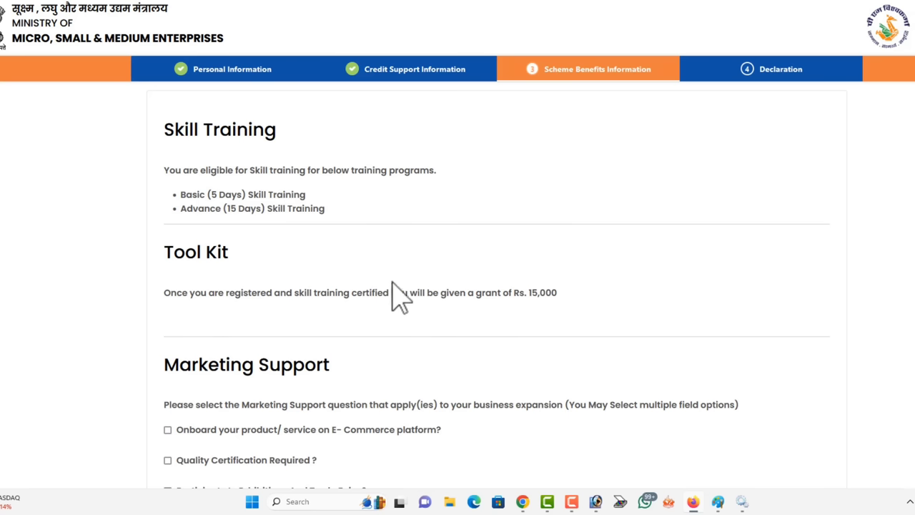
# Step: Review Skill Training and Tool Kit, leave Marketing Support unticked, and save to continue to the declaration
pyautogui.click(542, 297)
pyautogui.click(522, 293)
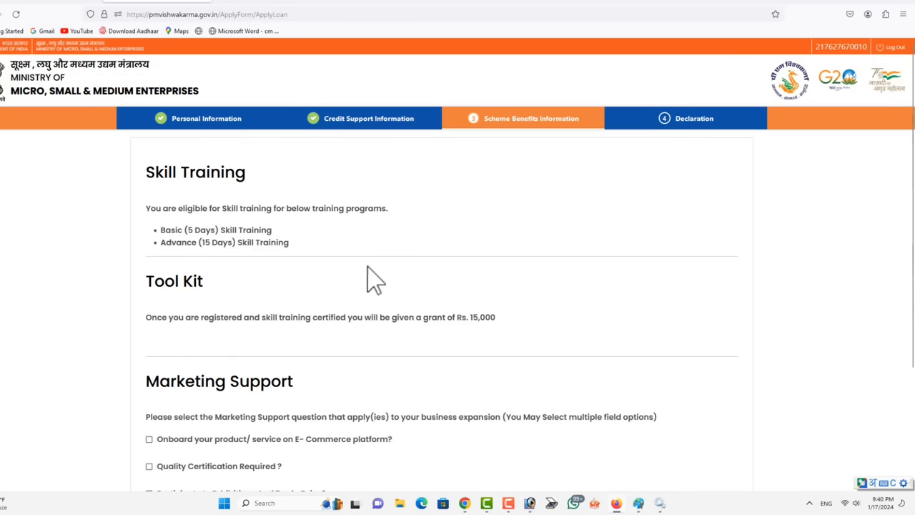
pyautogui.scroll(-3, 376, 279)
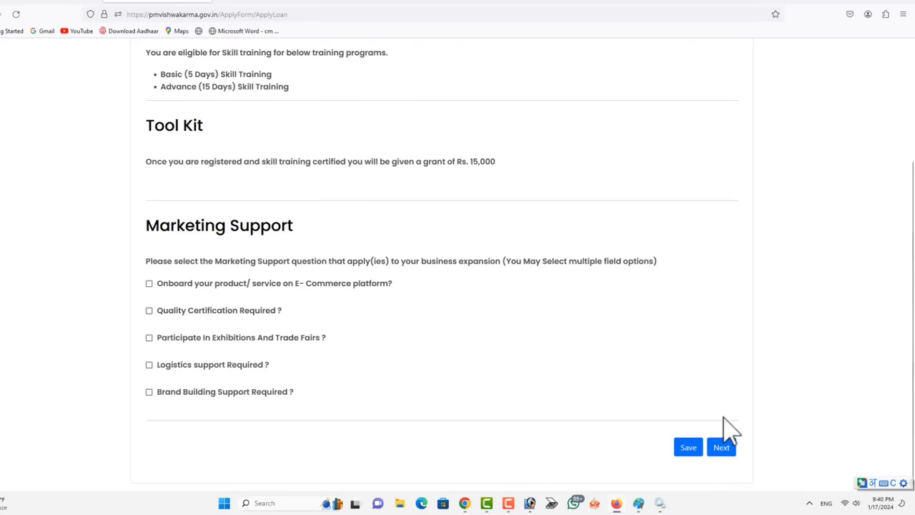
pyautogui.click(721, 448)
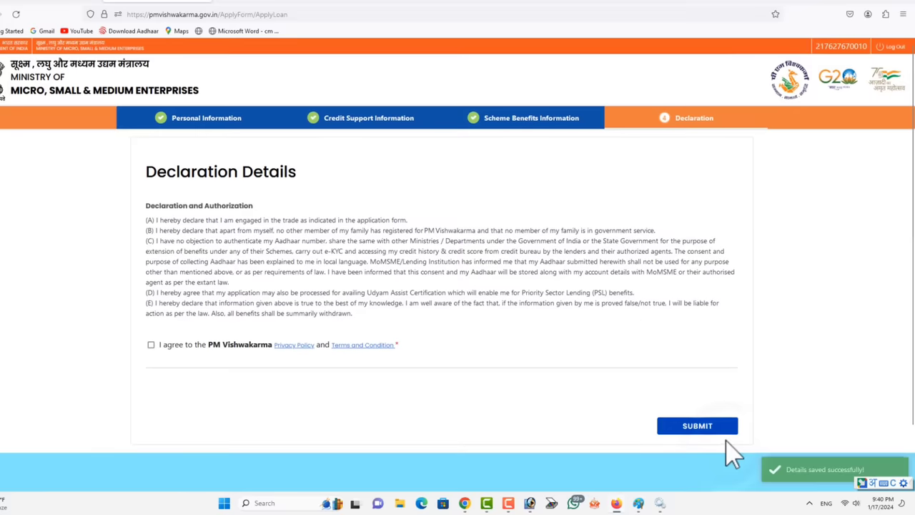
# Step: Agree to the PM Vishwakarma Privacy Policy and Terms, submit, and confirm with DONE
pyautogui.click(151, 345)
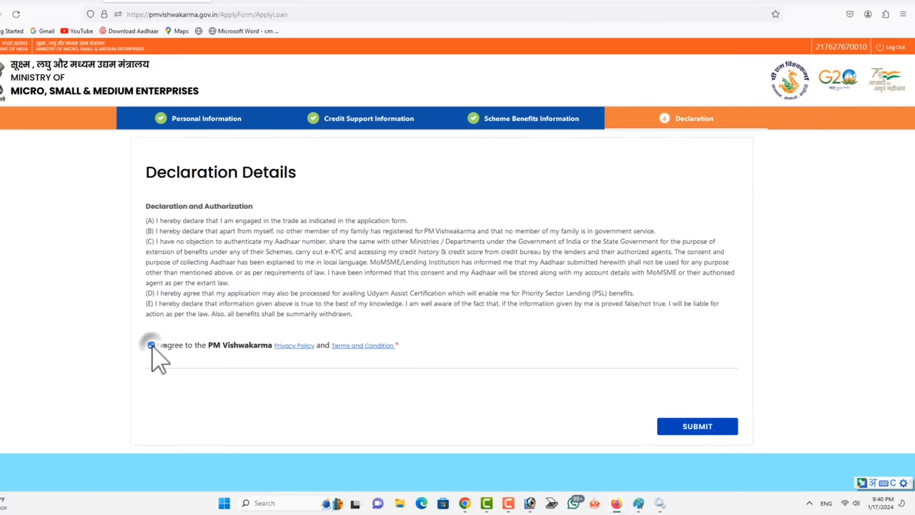
pyautogui.click(697, 429)
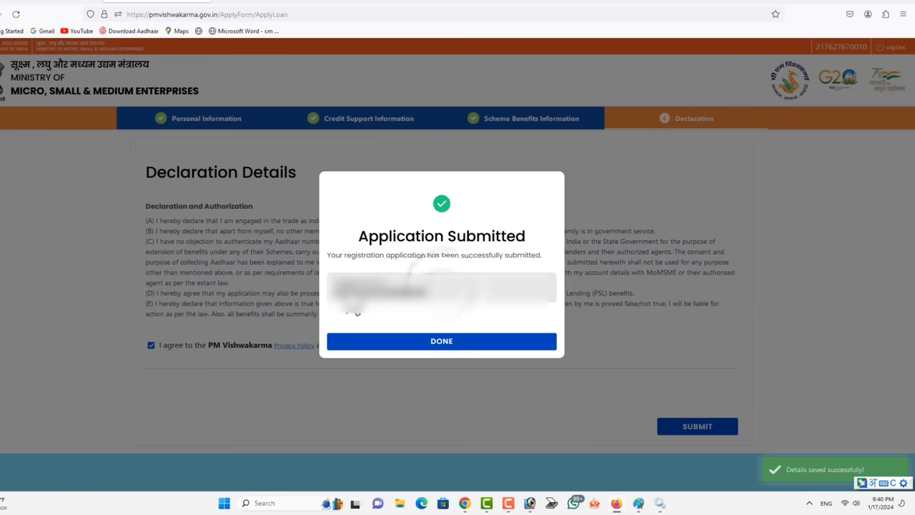
pyautogui.click(448, 347)
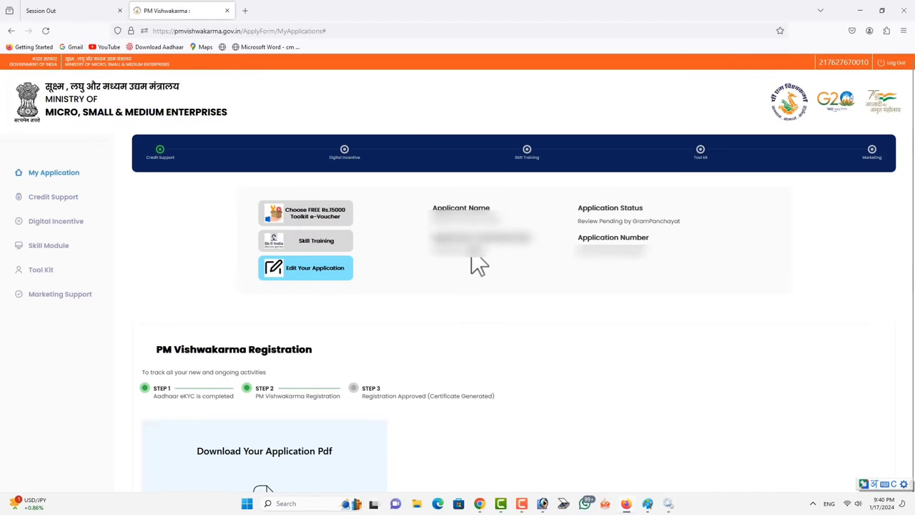
# Step: Open the submitted application's Registration Form PDF and start printing it from the viewer
pyautogui.scroll(-3, 463, 270)
pyautogui.click(263, 431)
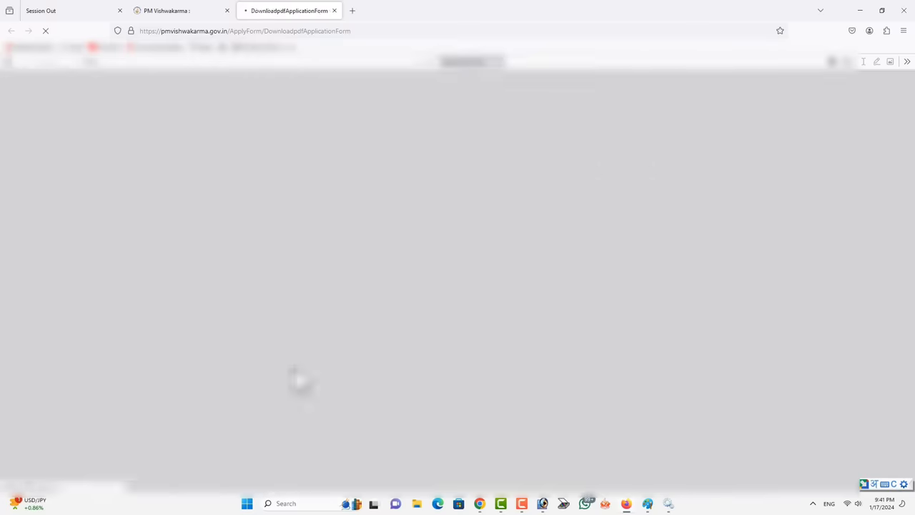
pyautogui.scroll(-3, 411, 299)
pyautogui.scroll(-5, 410, 297)
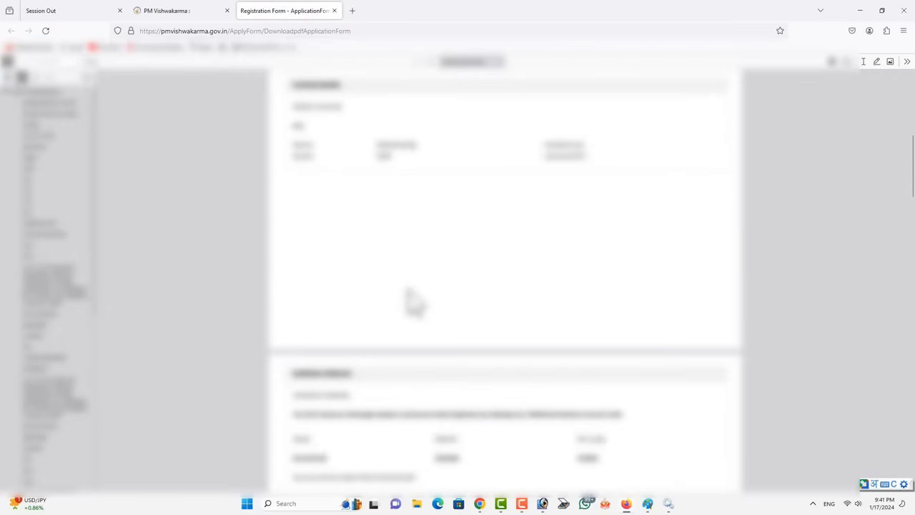
pyautogui.scroll(8, 606, 261)
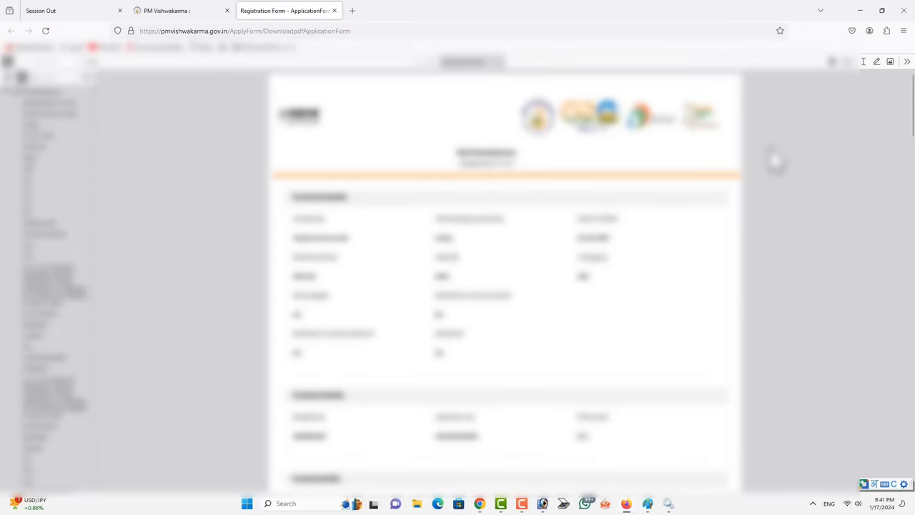
pyautogui.click(831, 61)
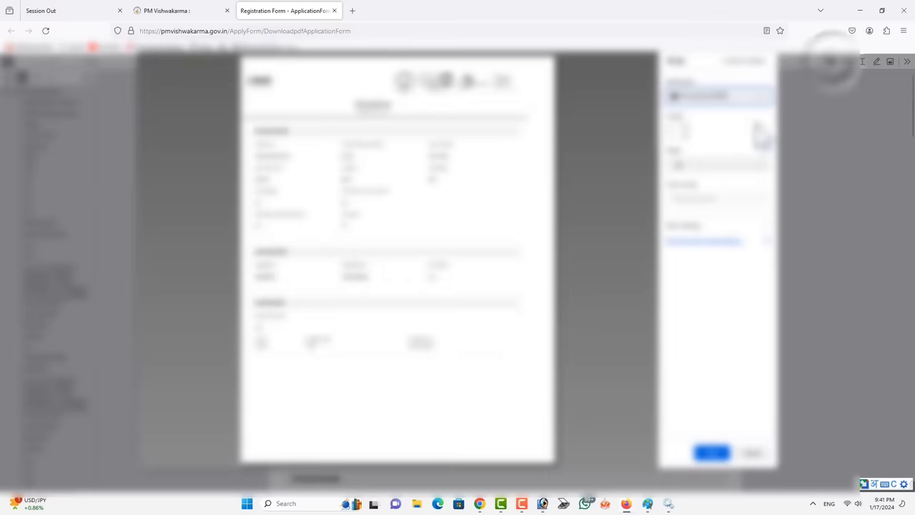
# Step: Choose a different print destination and toggle the checkboxes under More settings Options
pyautogui.click(715, 95)
pyautogui.click(717, 122)
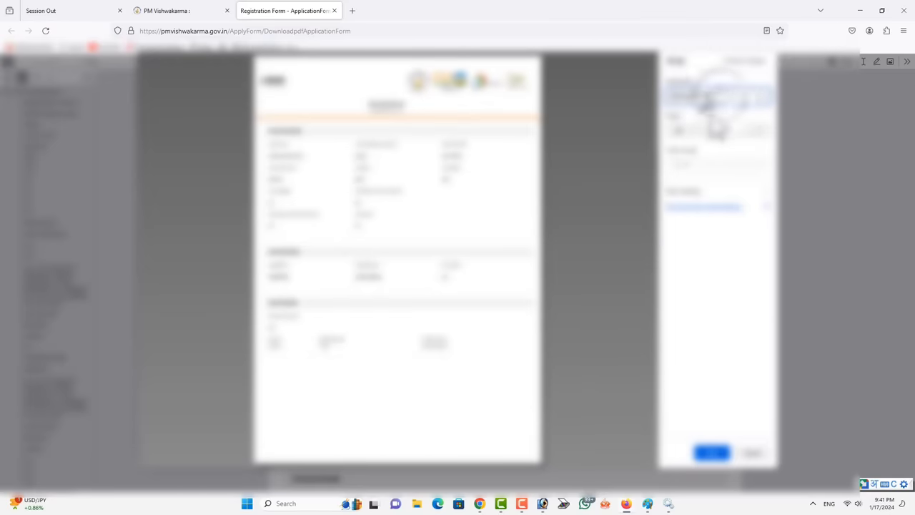
pyautogui.scroll(-5, 464, 236)
pyautogui.scroll(-5, 464, 257)
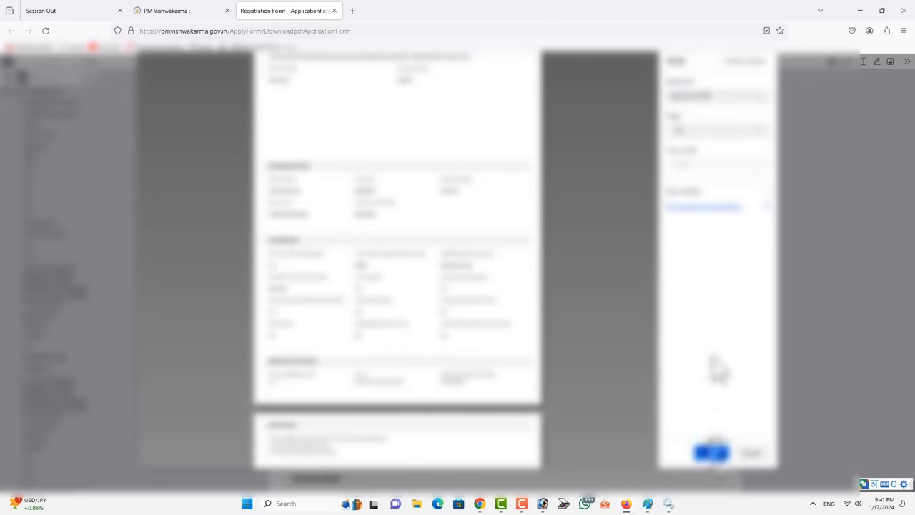
pyautogui.click(751, 206)
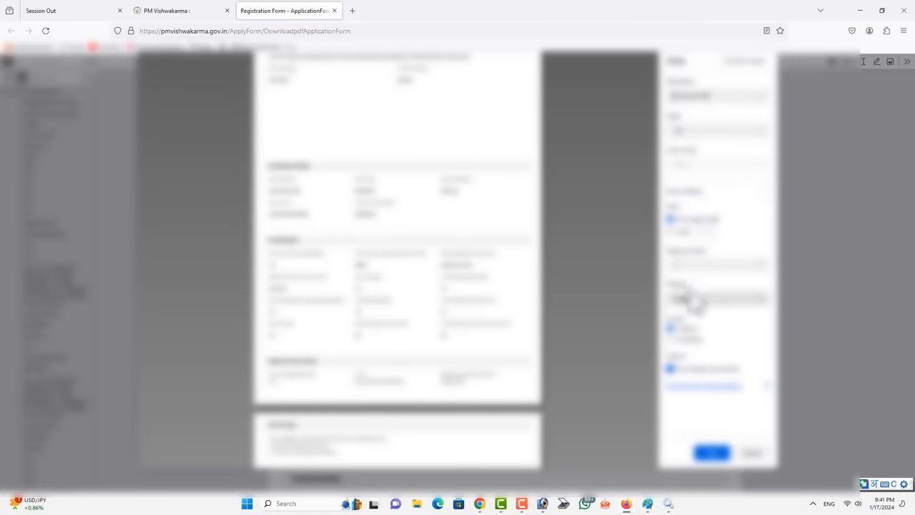
pyautogui.click(668, 338)
pyautogui.click(668, 337)
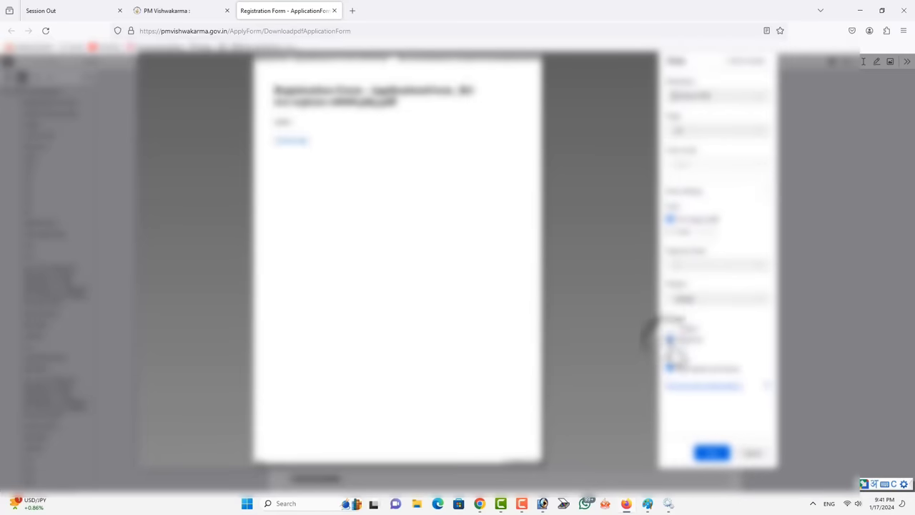
pyautogui.click(668, 332)
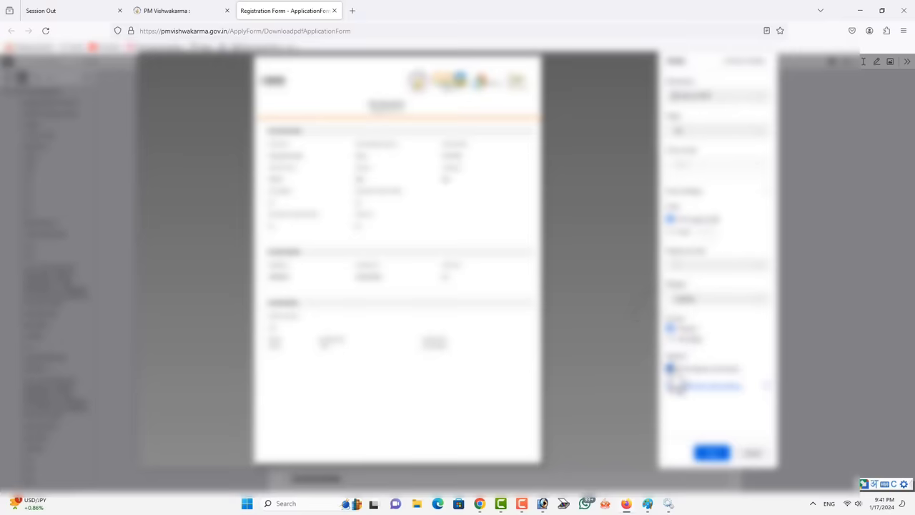